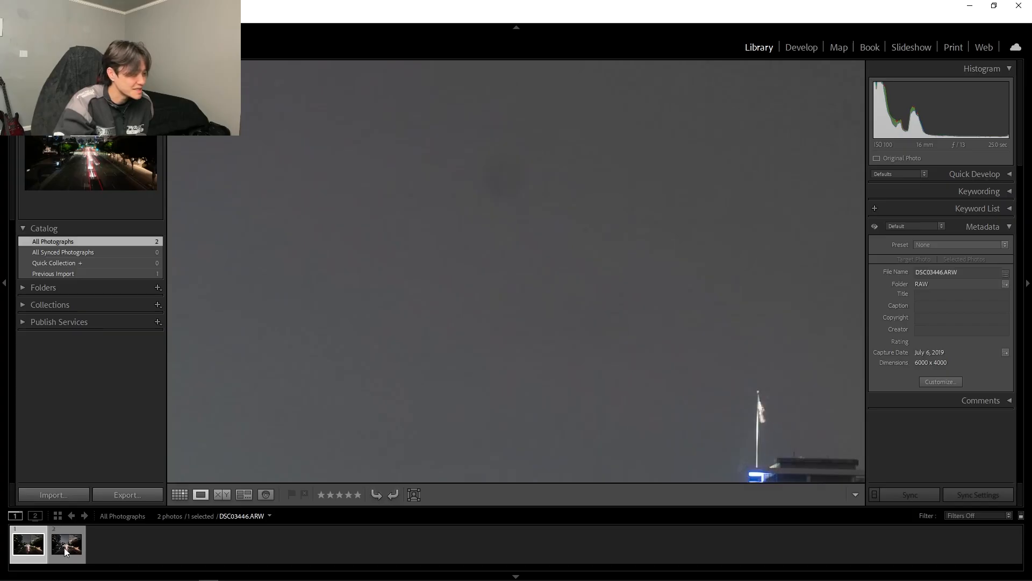
- Fit the raw photo DSC03446.ARW in view and open it in the Develop module
click(30, 548)
click(669, 152)
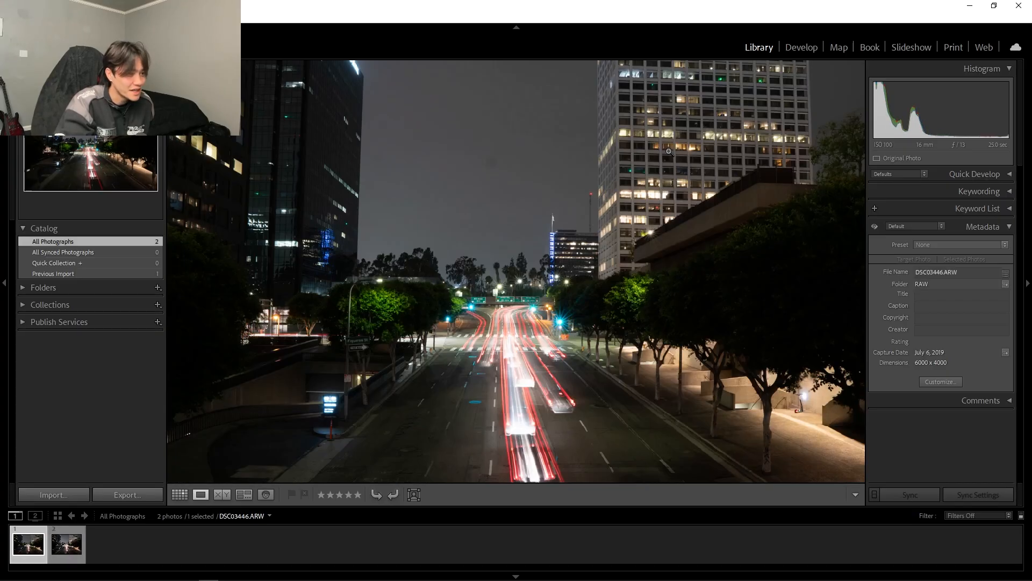
click(802, 47)
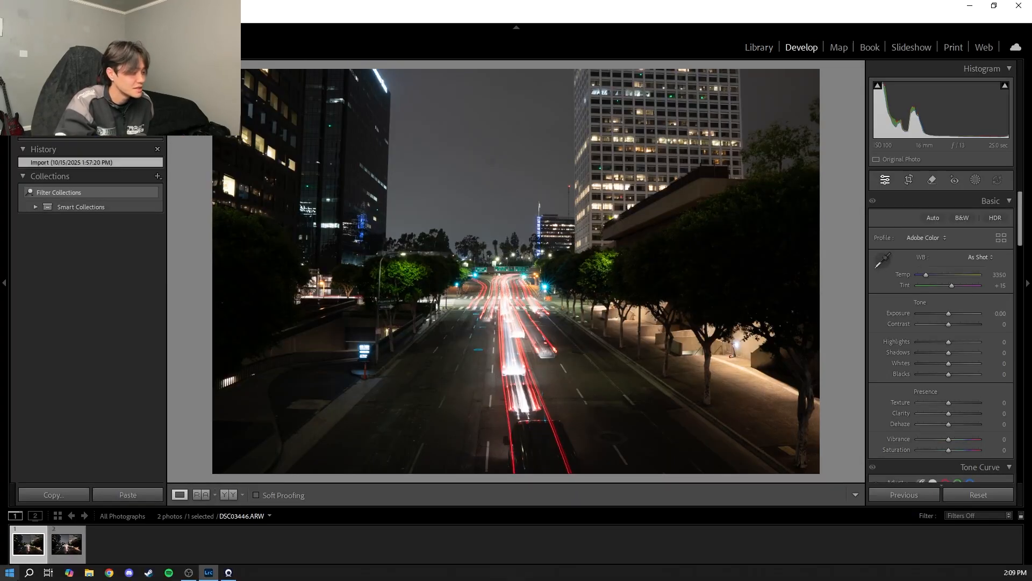
- Compare the sky in dsc03446.jpg with the sky in DSC03446.ARW at close range
click(58, 548)
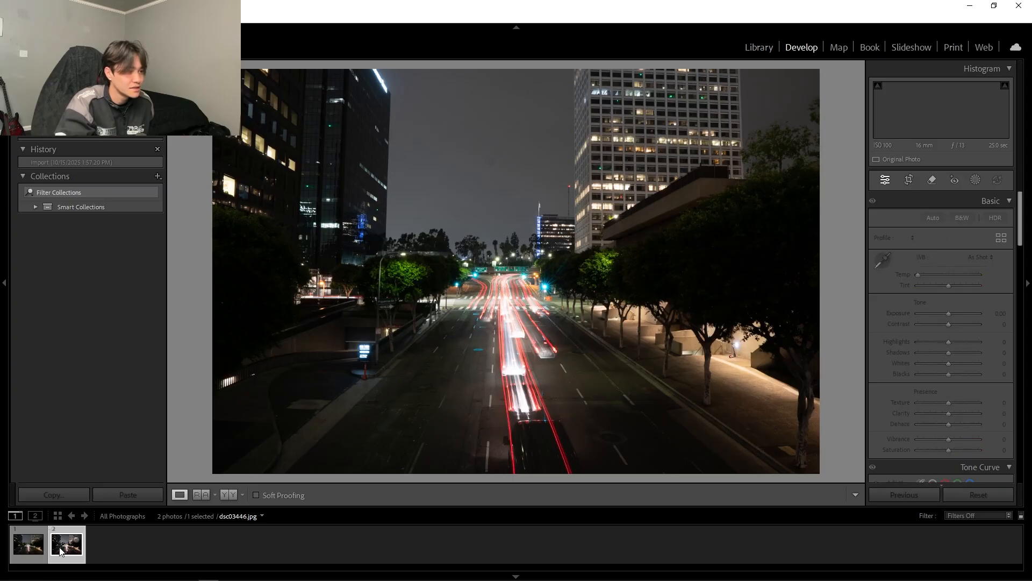
click(503, 170)
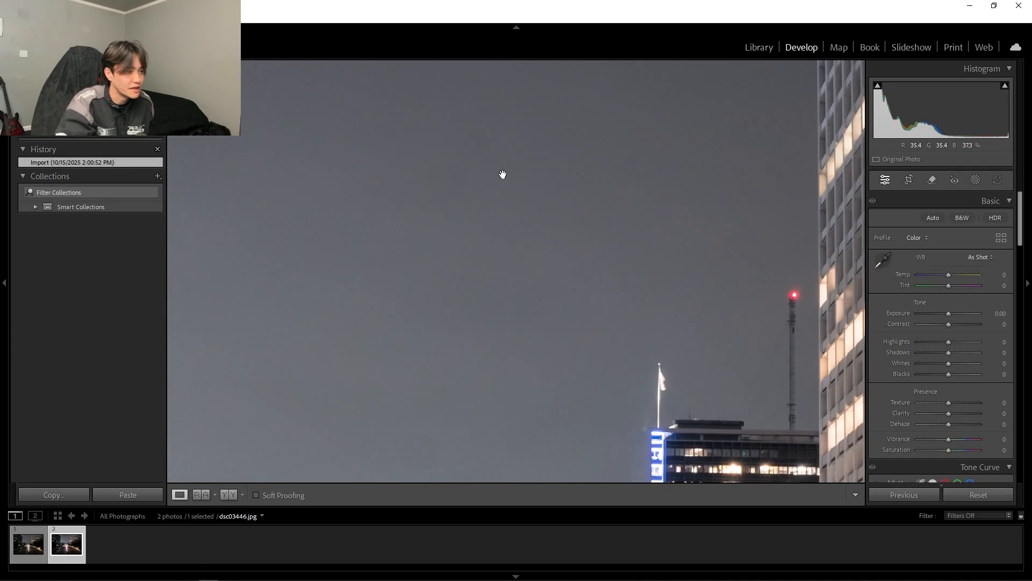
click(523, 343)
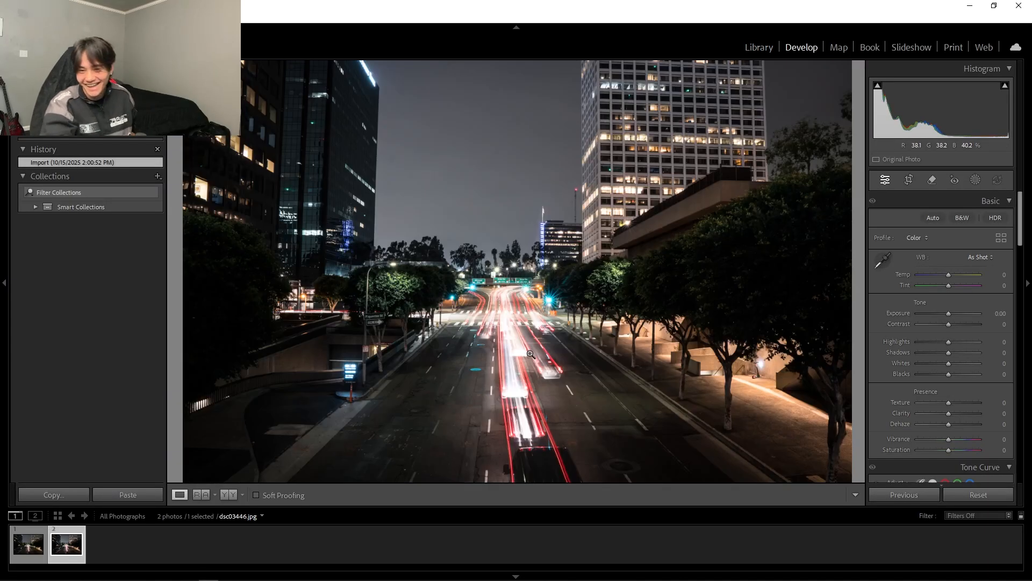
click(84, 516)
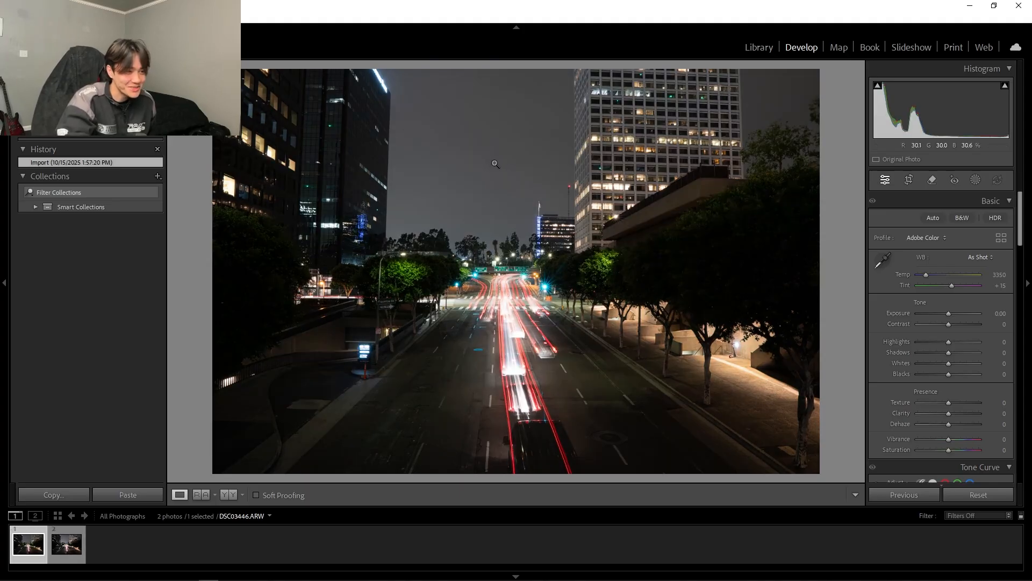
click(495, 164)
click(493, 215)
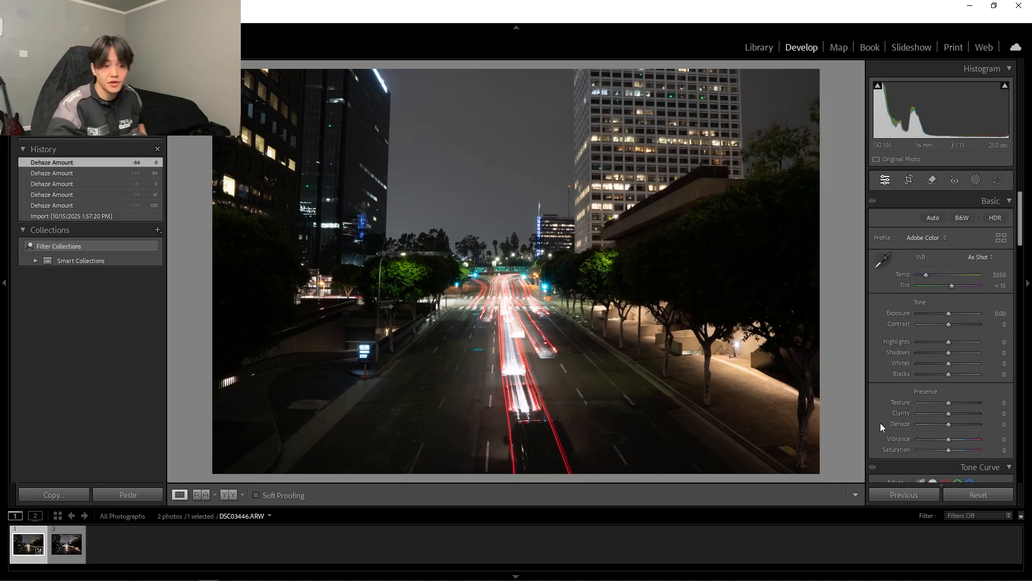
- Set Dehaze to +100 on the raw photo and examine the enlarged sky for dust spots
drag(962, 425, 970, 427)
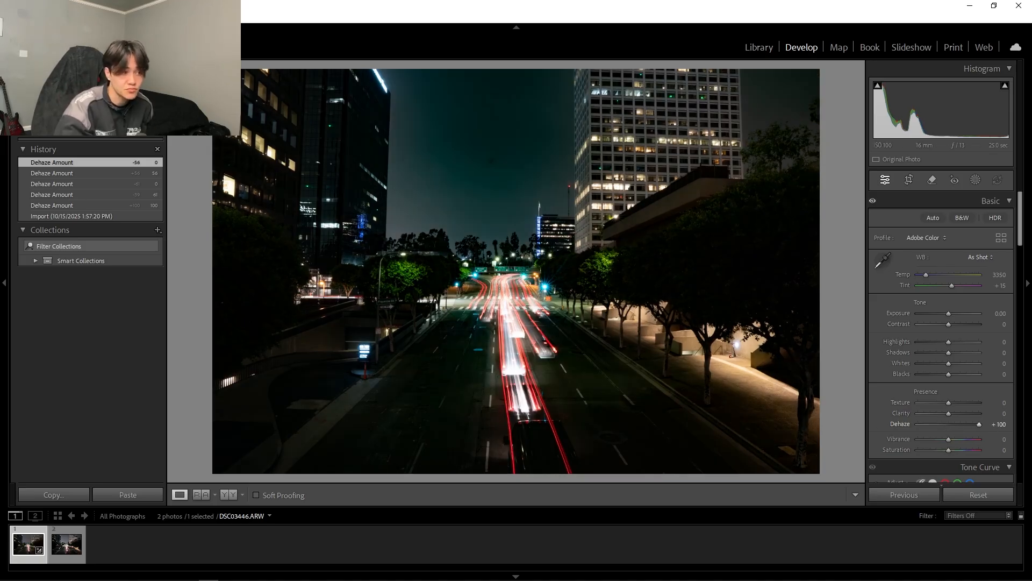
click(491, 159)
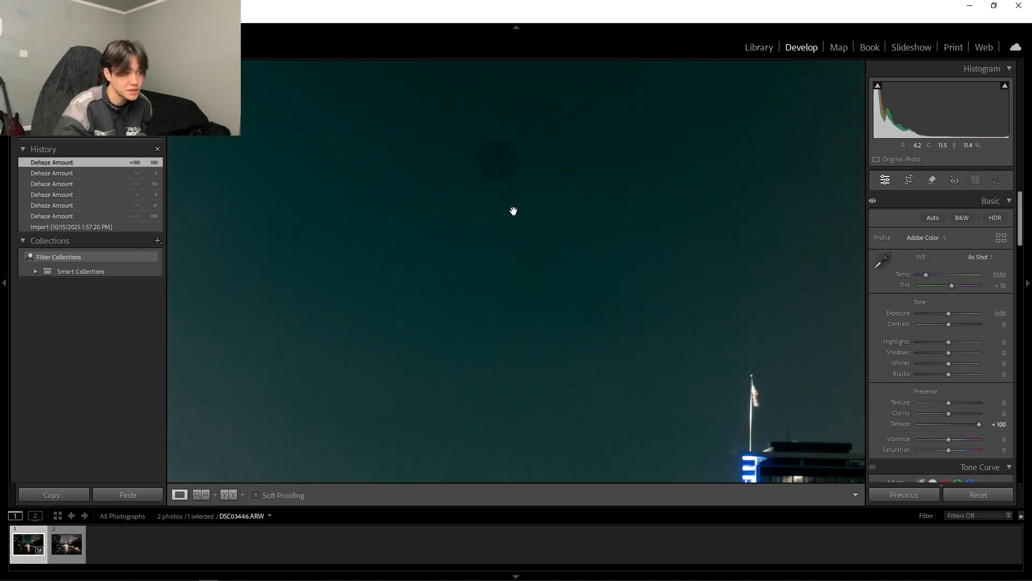
drag(433, 260, 625, 315)
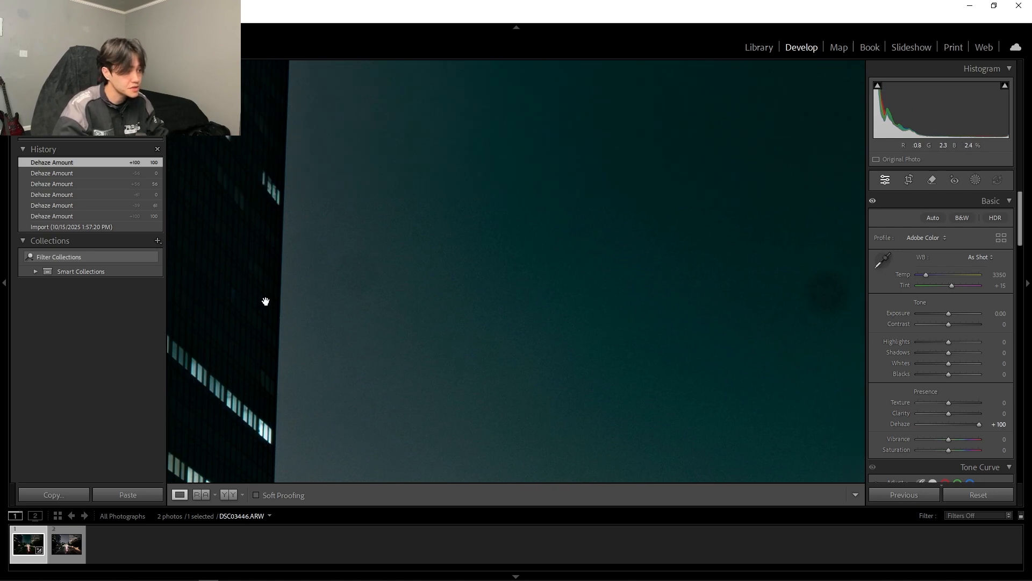
drag(497, 179, 353, 283)
drag(466, 230, 565, 470)
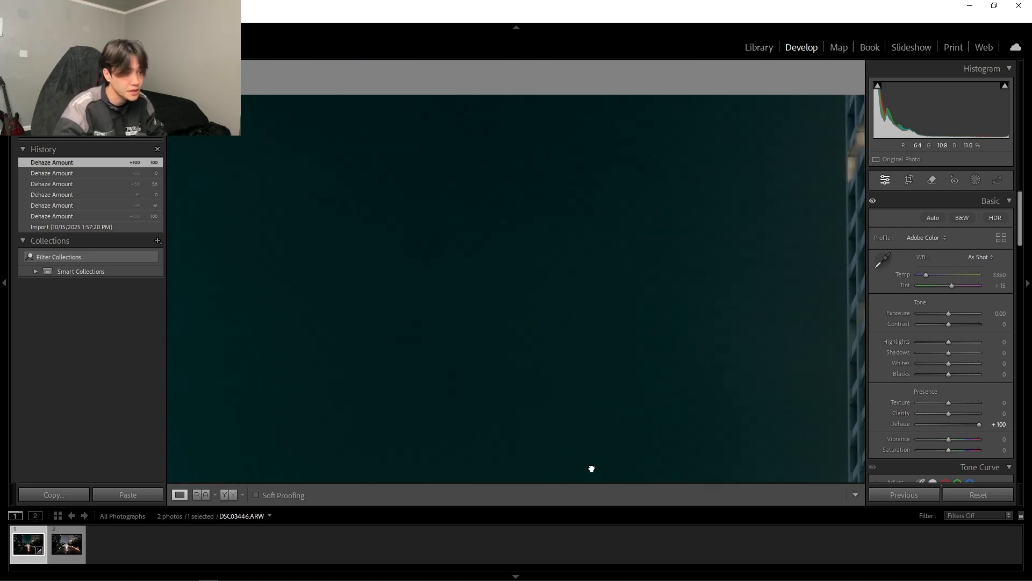
drag(570, 357, 608, 150)
drag(481, 393, 495, 152)
drag(451, 351, 559, 168)
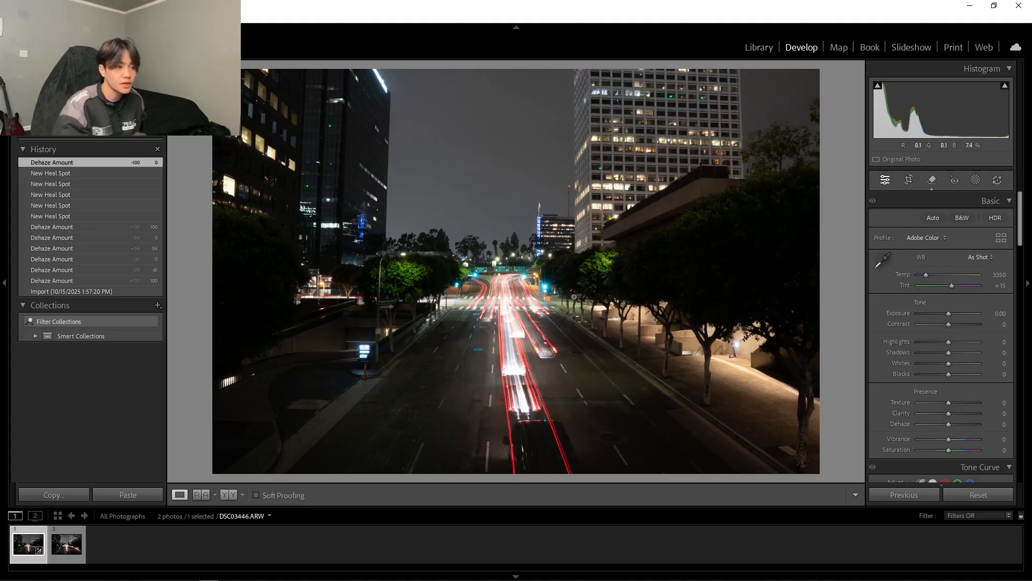
- Set the white balance temperature to 3250 and the exposure to +0.60
click(1003, 316)
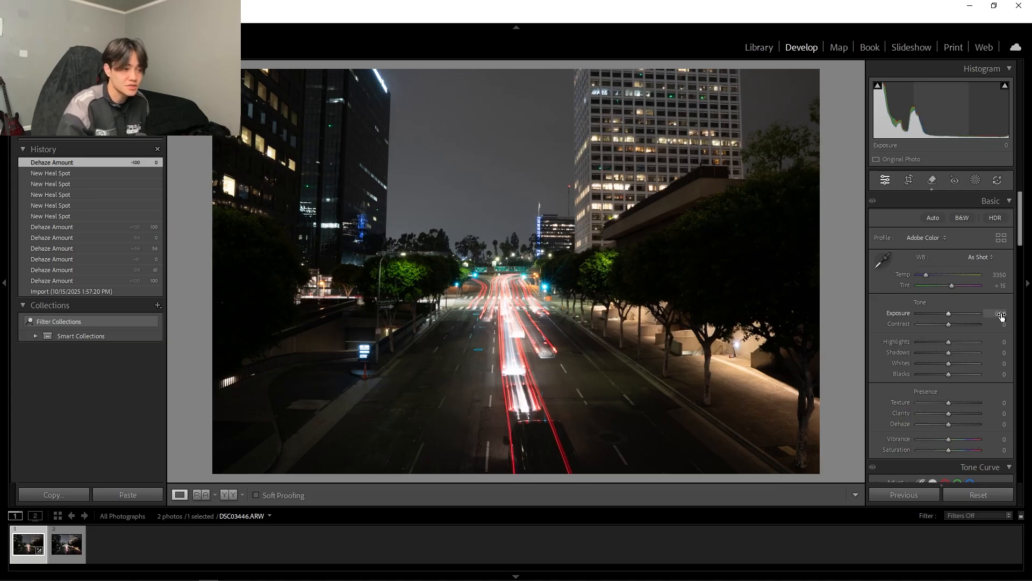
click(1001, 277)
text(3300)
key(Return)
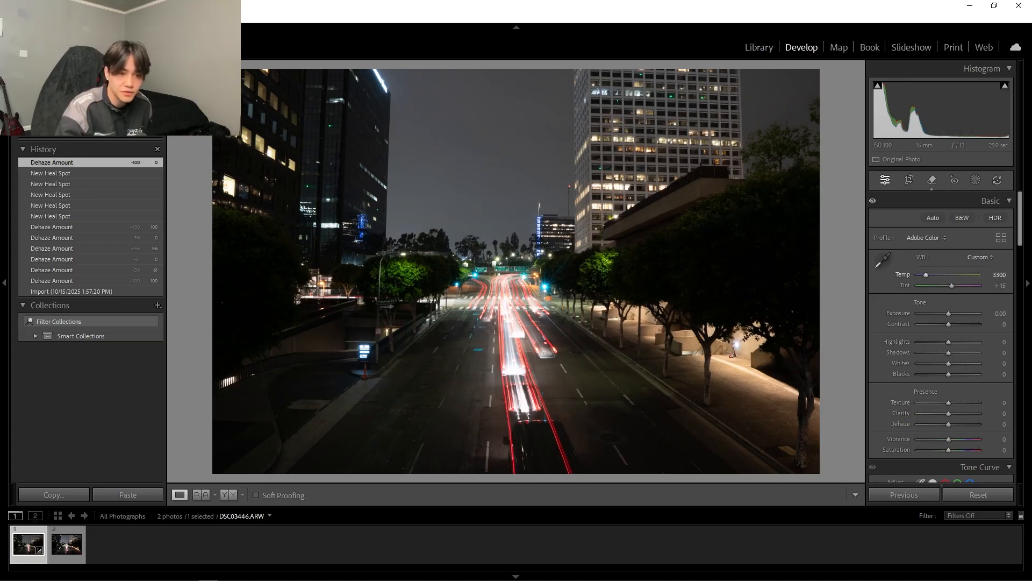
drag(1000, 276, 999, 275)
click(997, 314)
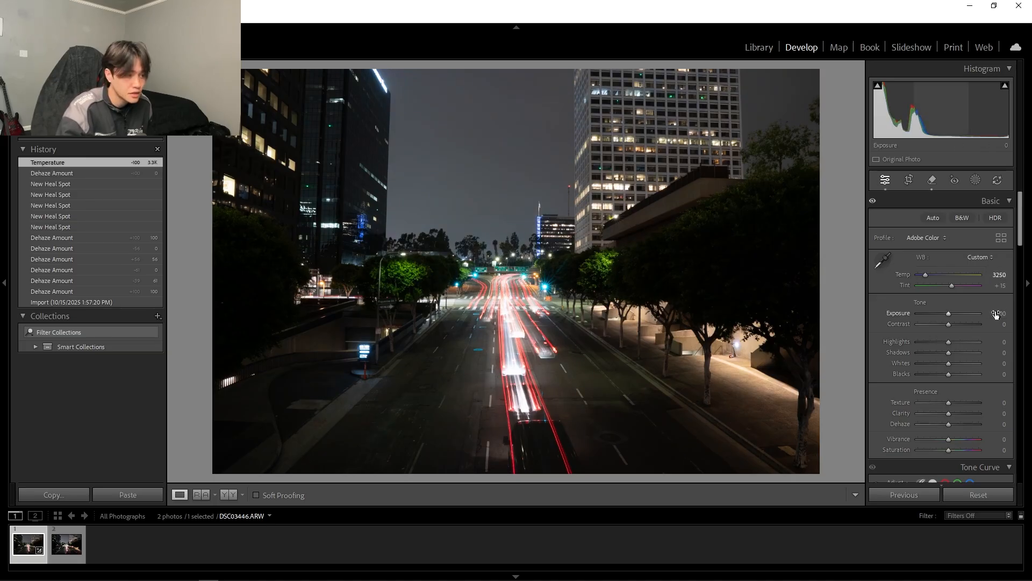
text(0.5)
key(Return)
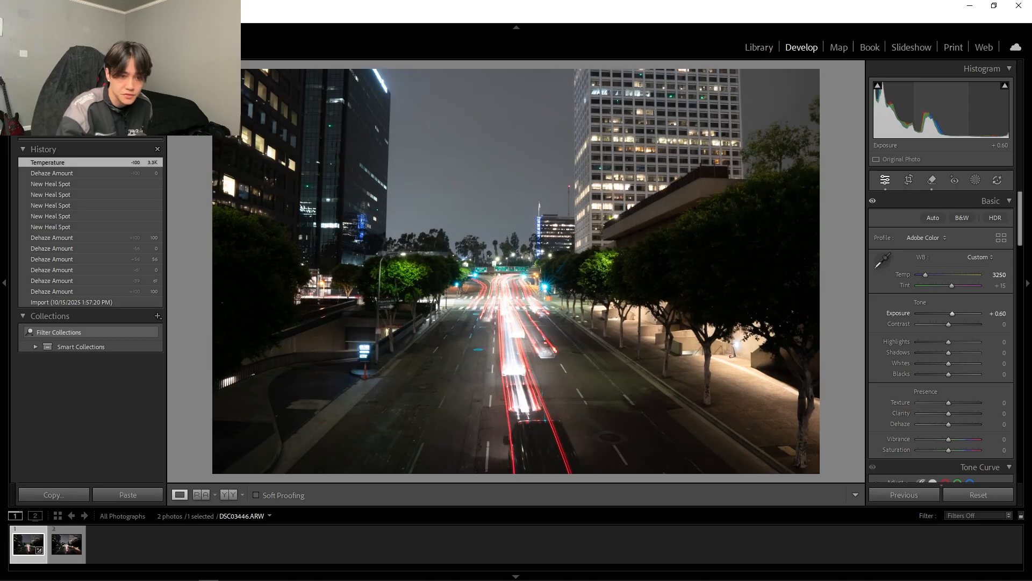
- Add three points along the lower half of the RGB point curve, the middle one at 72/72
scroll(960, 339, down, 3)
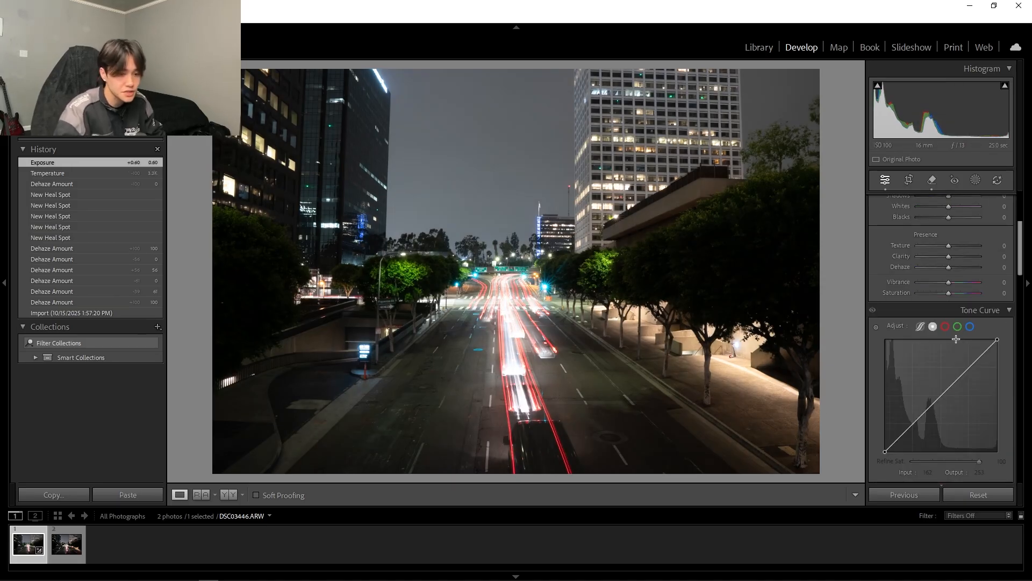
scroll(934, 365, down, 2)
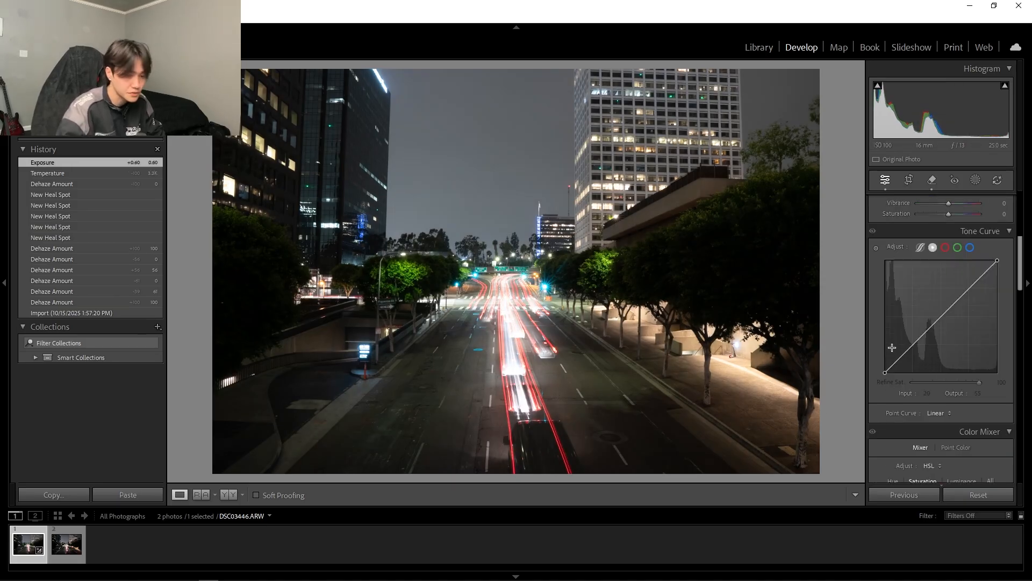
key(alt)
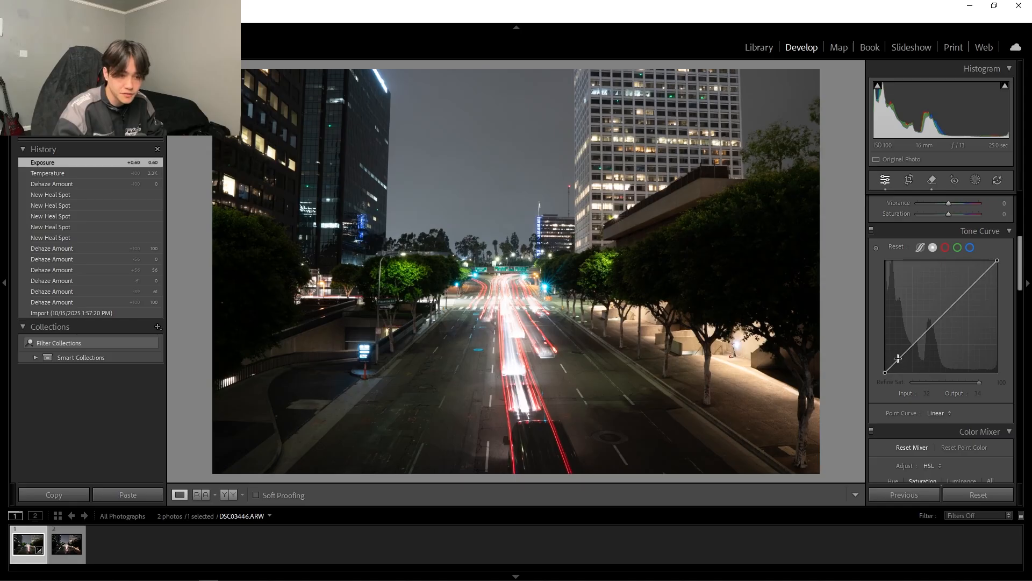
alt+click(899, 355)
click(917, 340)
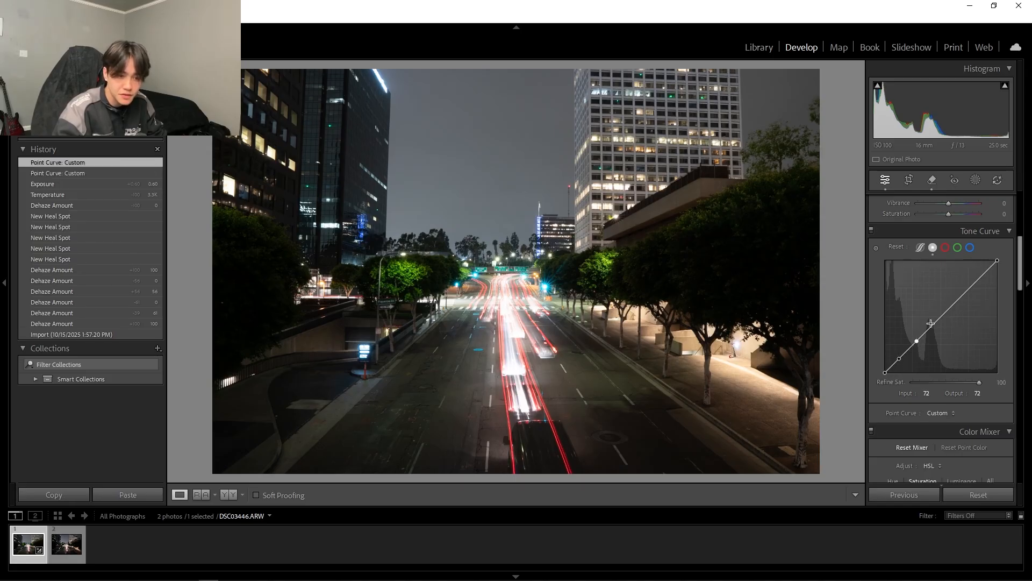
click(931, 326)
- Shape the RGB curve by lowering the shadow point to about 36/30, raising the upper added point to 104/107 and lifting the black endpoint to output 8
key(alt)
drag(899, 362, 911, 367)
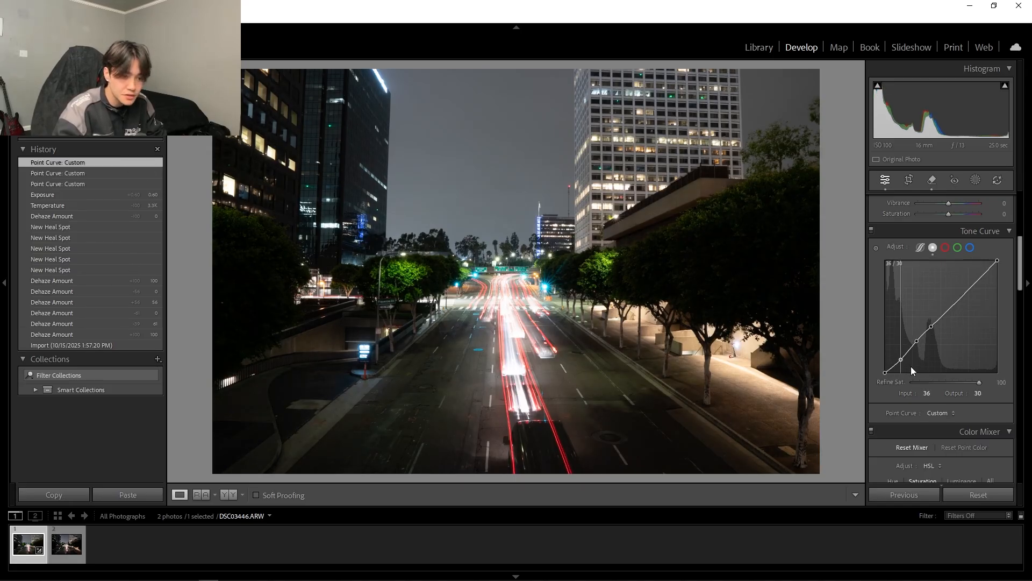
drag(931, 327, 927, 320)
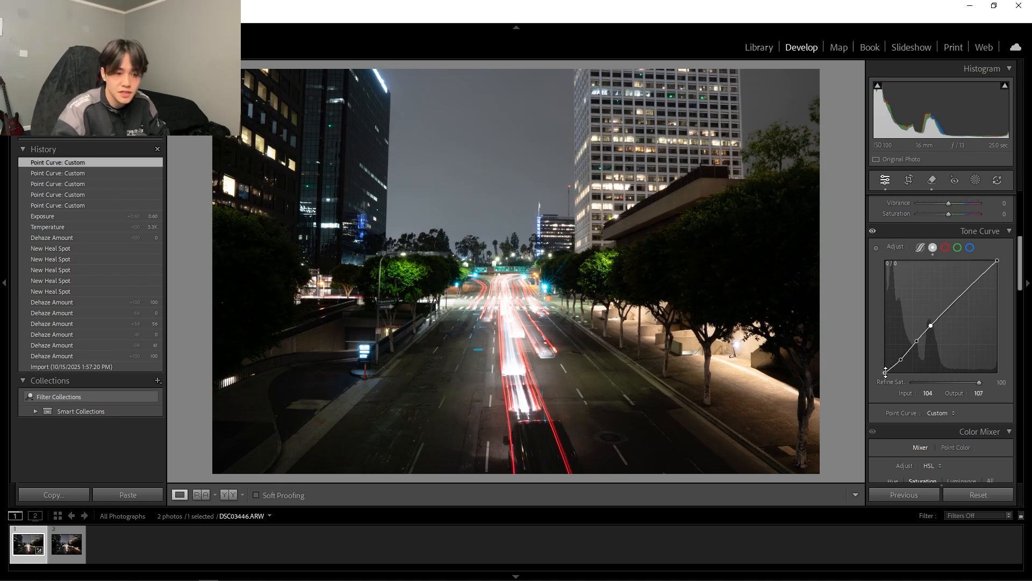
key(alt)
drag(885, 372, 872, 354)
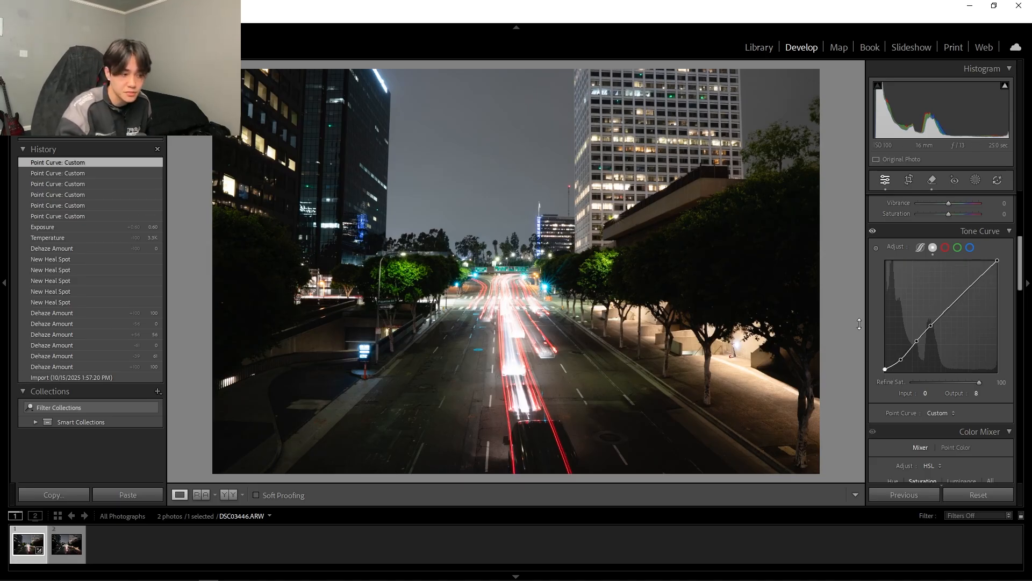
- Add three points to the lower half of the red channel curve, from 31/31 up to 101/102
click(945, 249)
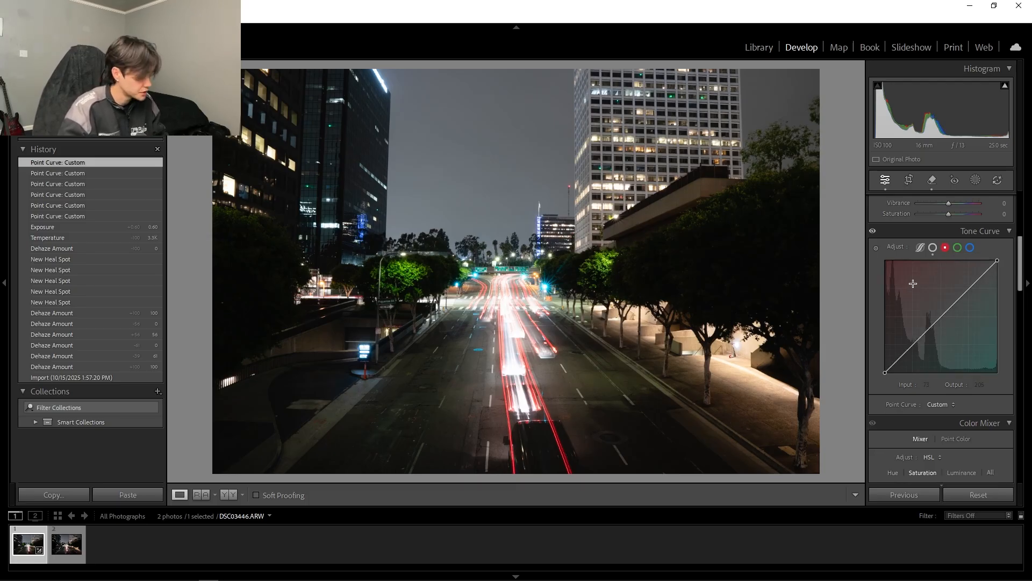
key(alt)
click(898, 359)
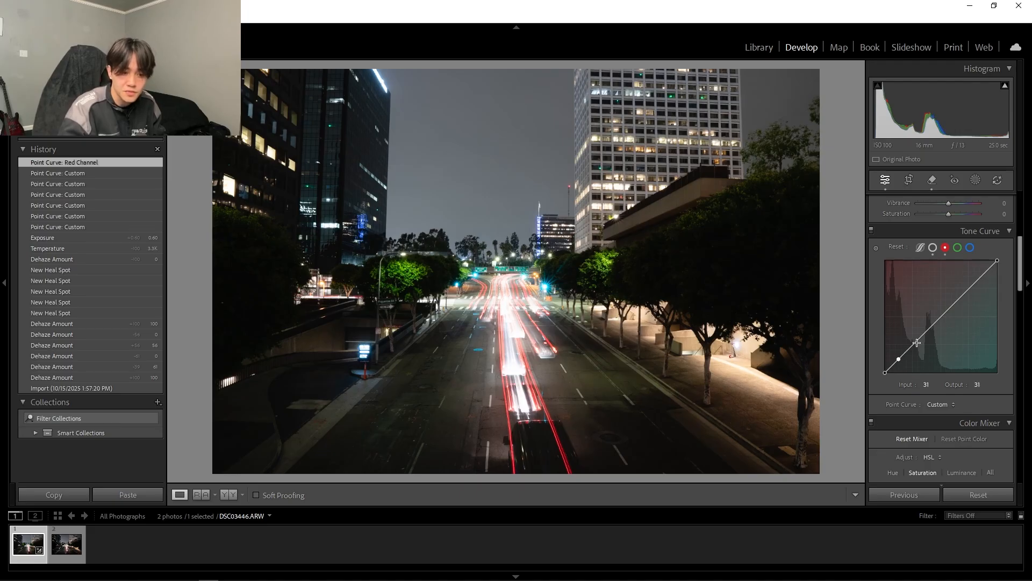
click(916, 342)
click(929, 327)
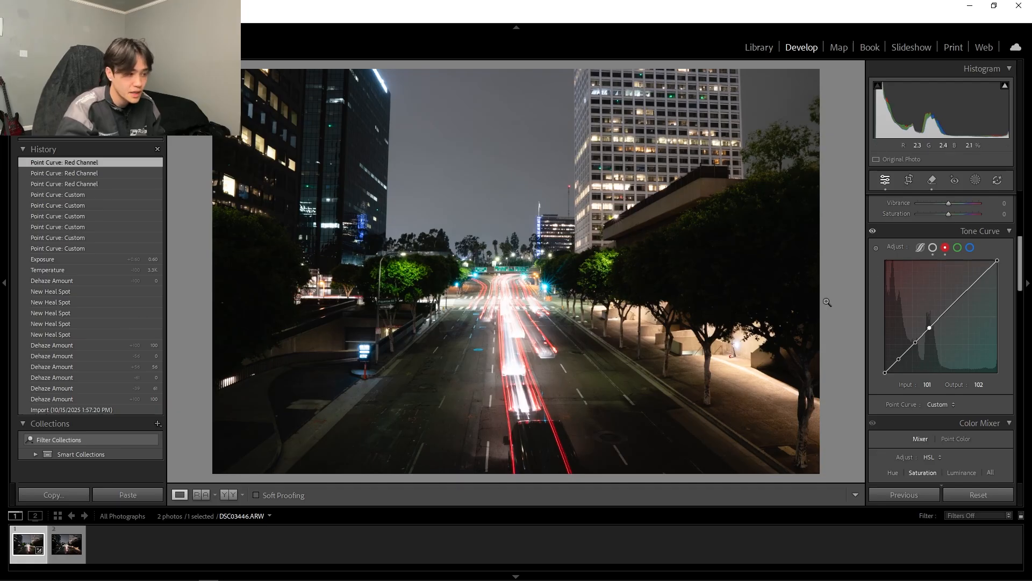
- Lower the red curve's shadow point to about 32/29 and middle point to 70/68, and fine-tune the upper added point to about 100/102
key(alt)
drag(899, 359, 903, 369)
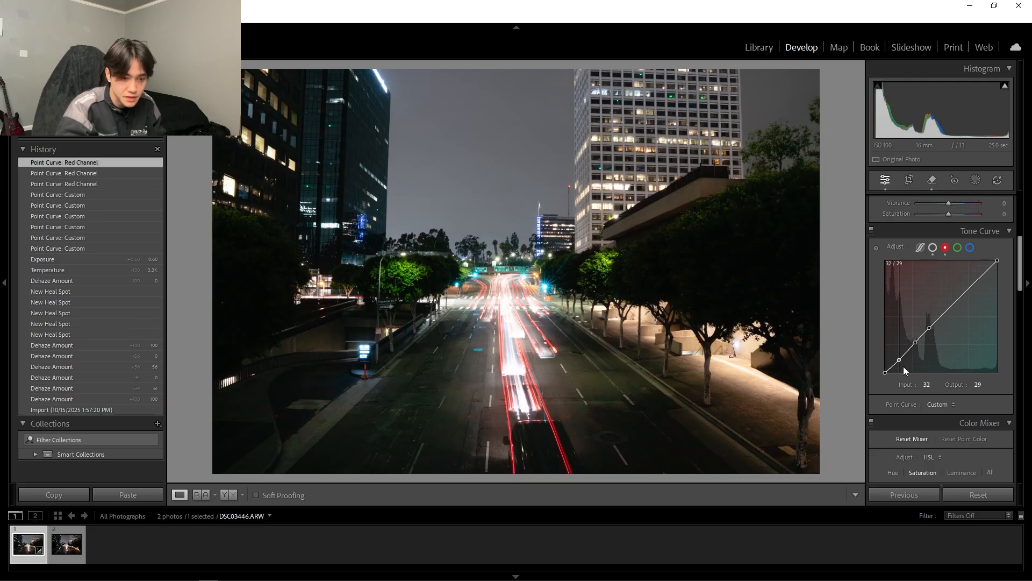
drag(899, 363, 918, 349)
key(alt)
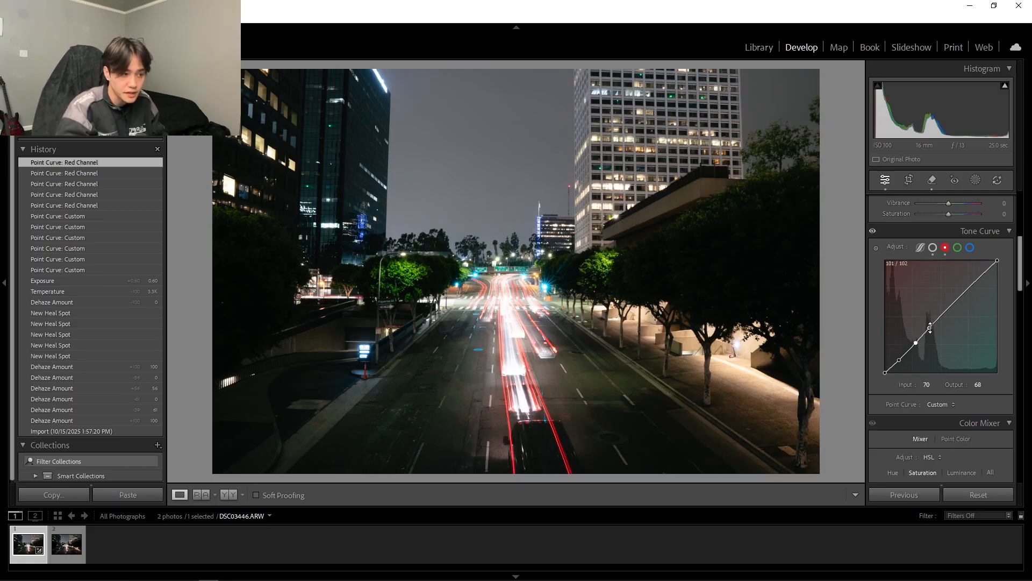
key(alt)
drag(930, 328, 931, 333)
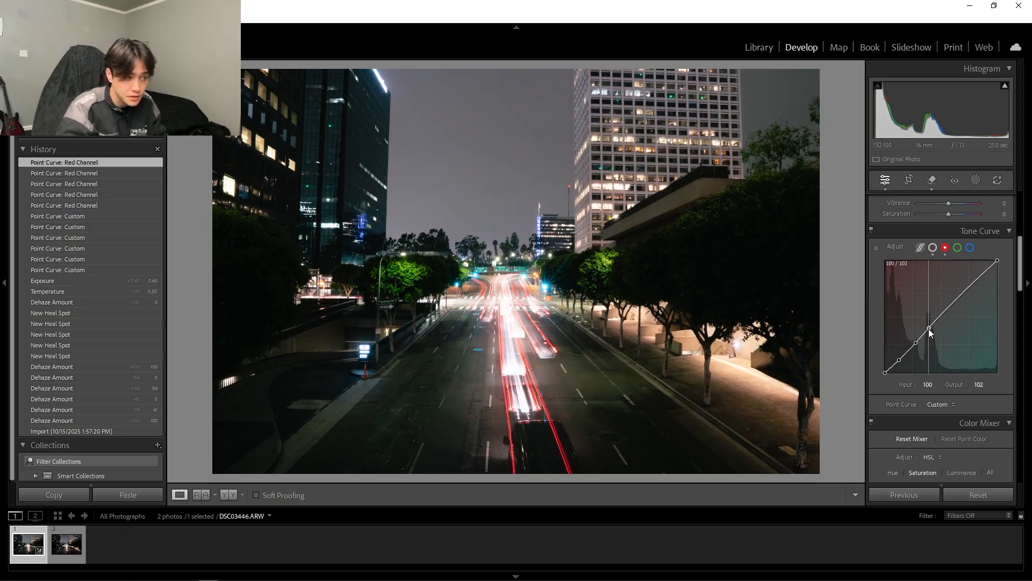
drag(929, 331, 929, 332)
- Add three points to the lower half of the blue channel curve, the lower two at 34/34 and 73/73
click(970, 247)
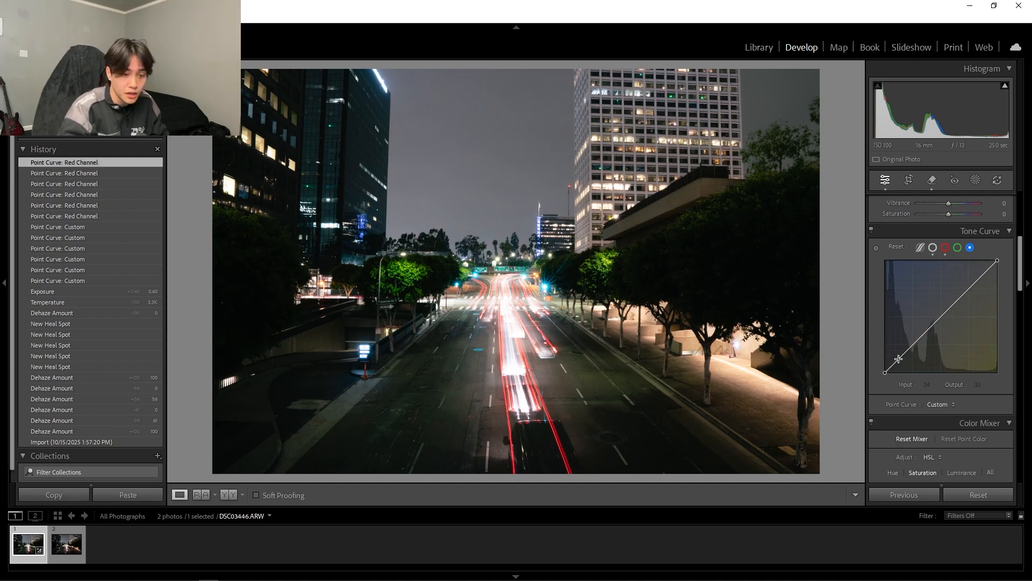
click(898, 359)
click(918, 340)
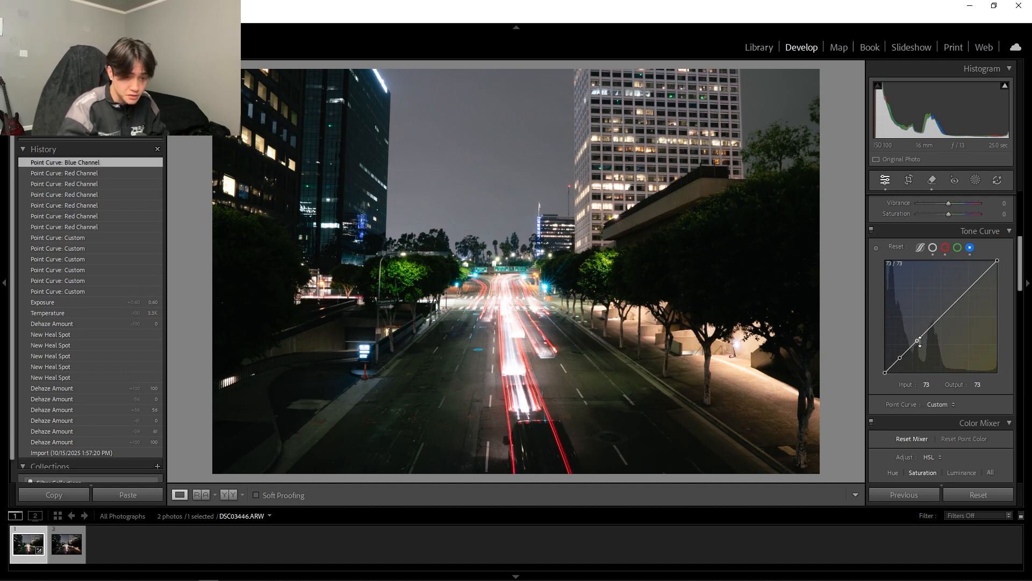
click(931, 325)
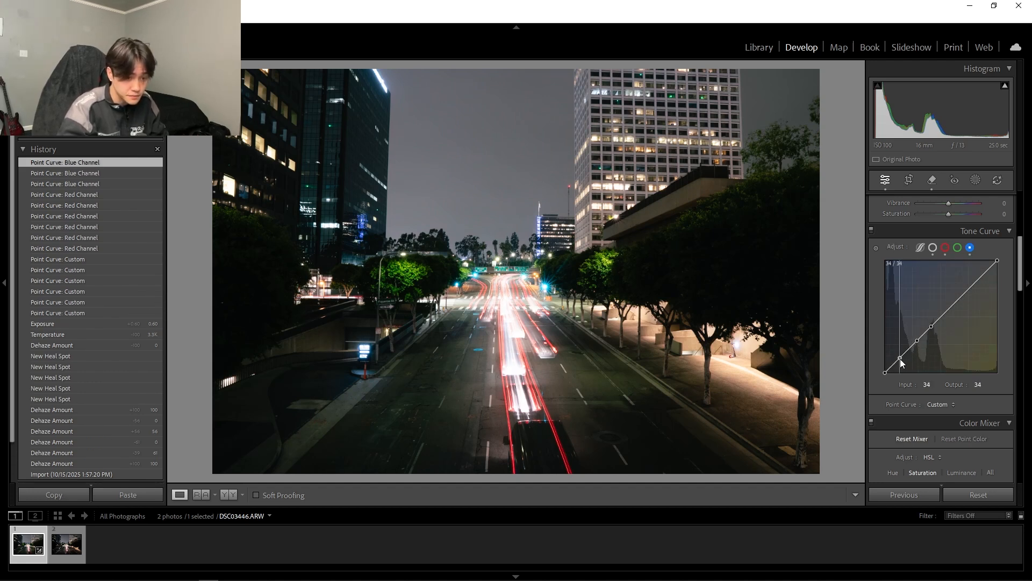
- Raise the blue curve's shadow point to about 33/36 and lower its upper added point to 105/103
drag(898, 356, 899, 355)
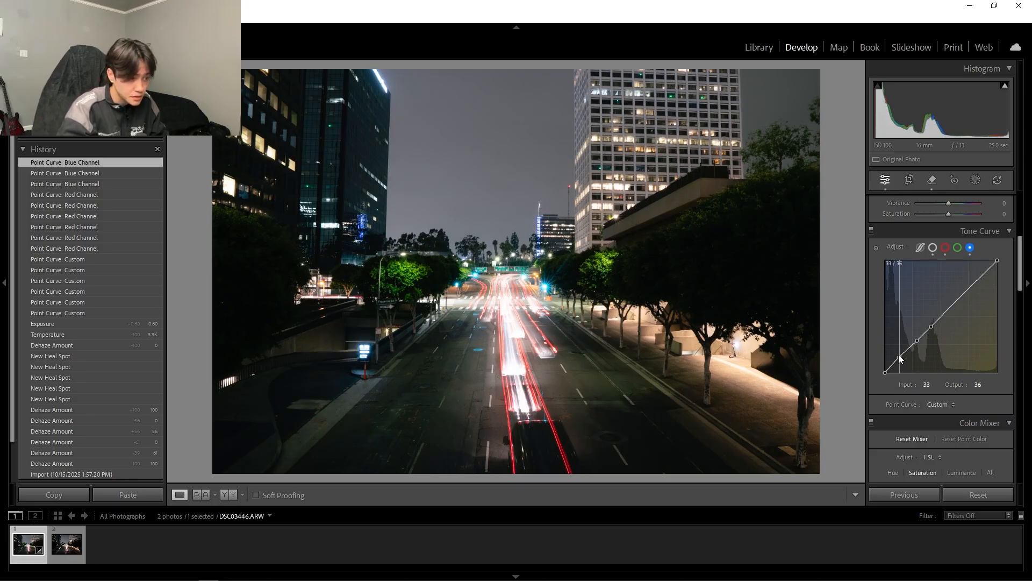
drag(899, 354, 932, 328)
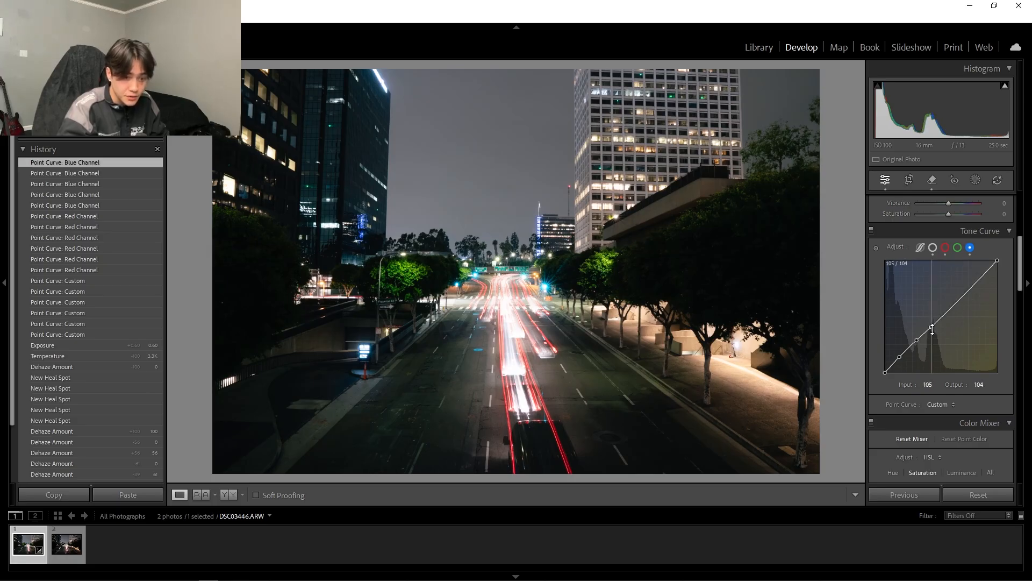
drag(932, 328, 933, 329)
drag(932, 329, 933, 329)
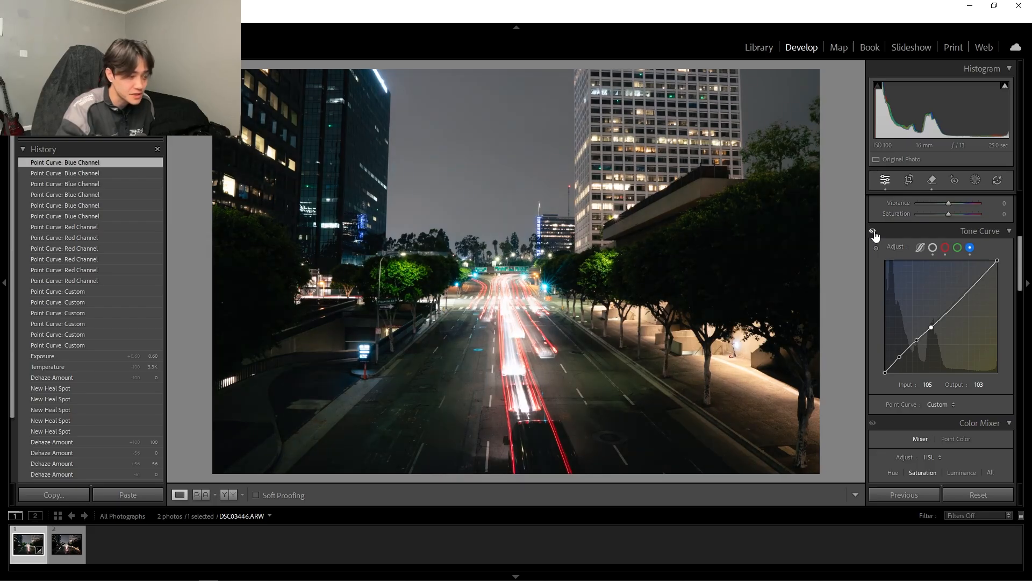
- Set Highlights to -10, Shadows to +33 and Whites to +6
scroll(996, 336, up, 5)
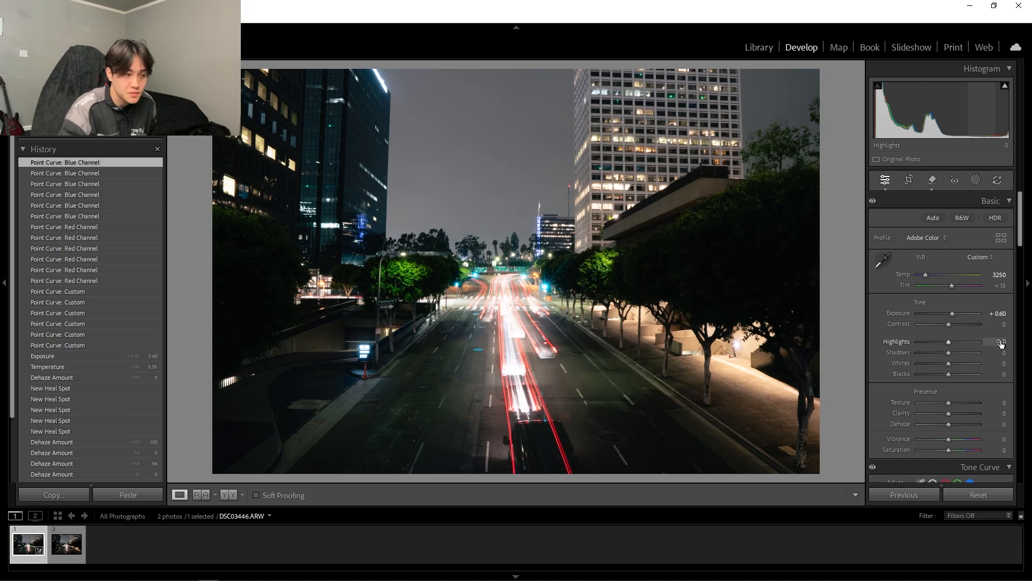
drag(1001, 343, 996, 363)
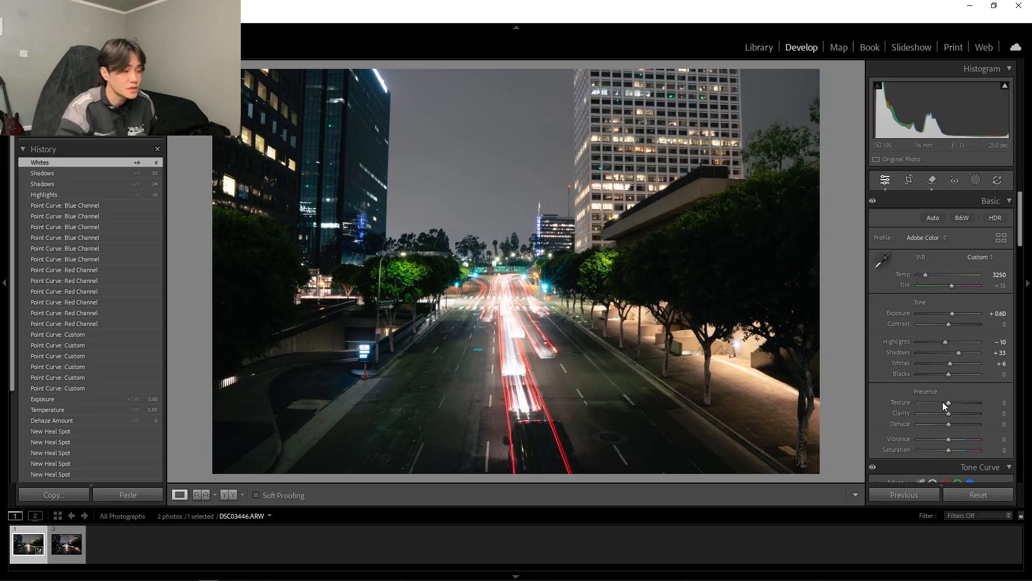
scroll(993, 393, down, 3)
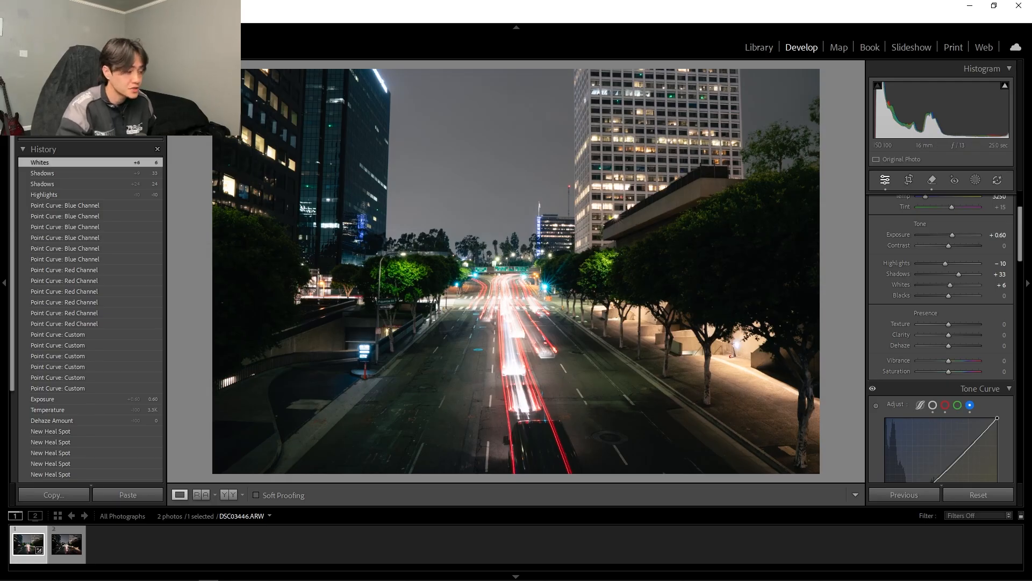
- Check the reference photo dsc03446.jpg, return to DSC03446.ARW and lower its Clarity to -17
click(64, 541)
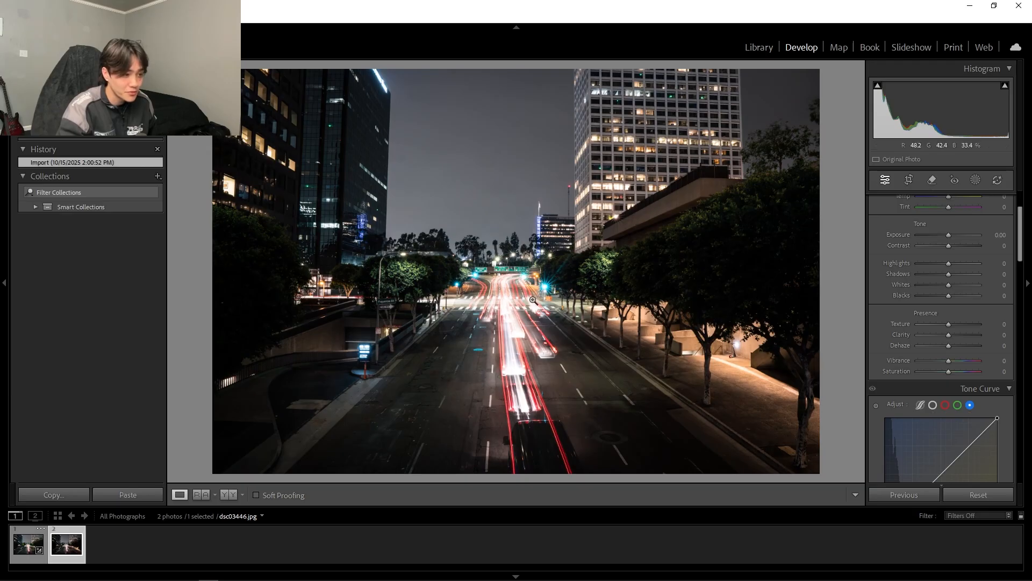
click(26, 546)
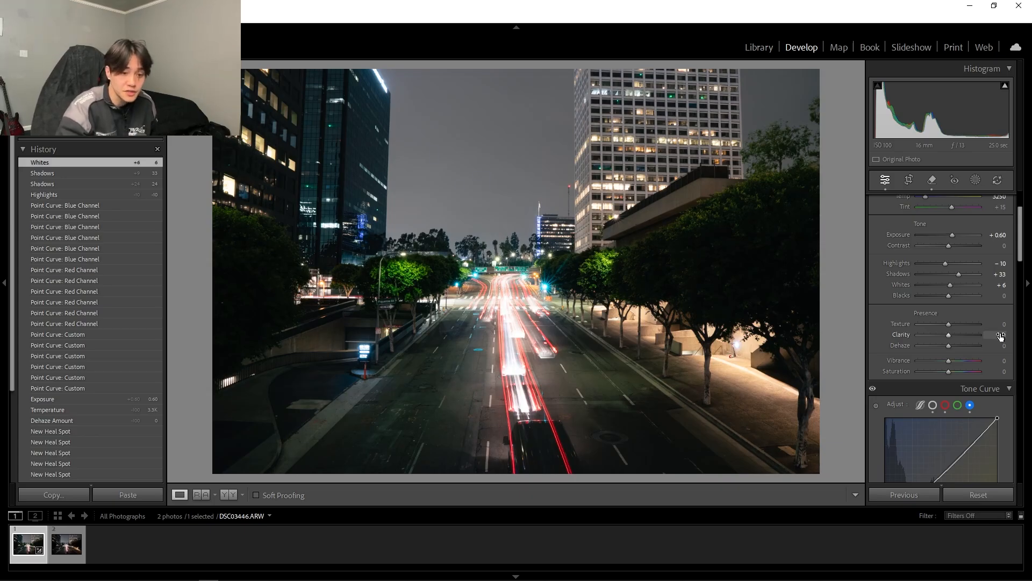
drag(1000, 336, 992, 336)
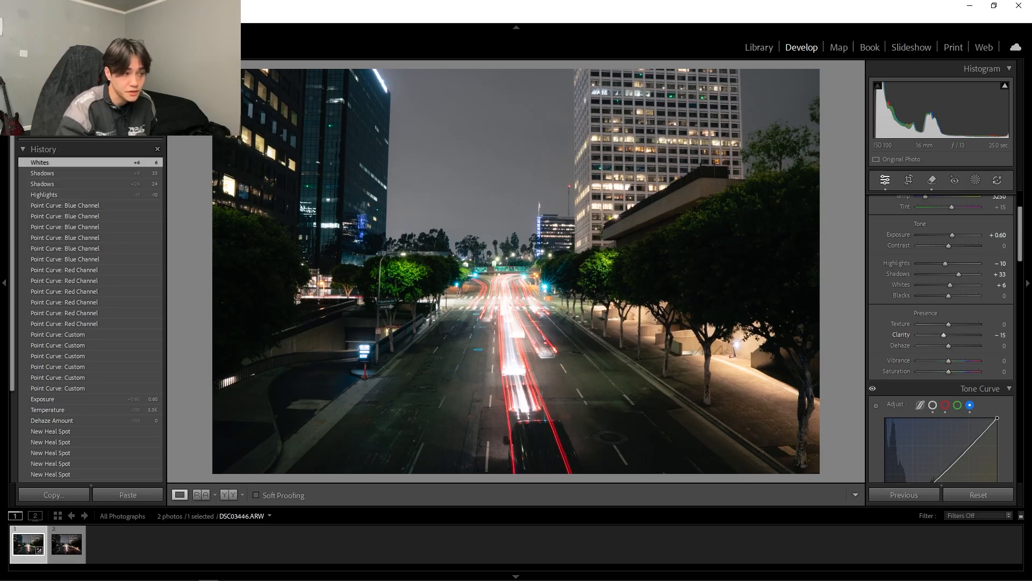
drag(995, 336, 995, 338)
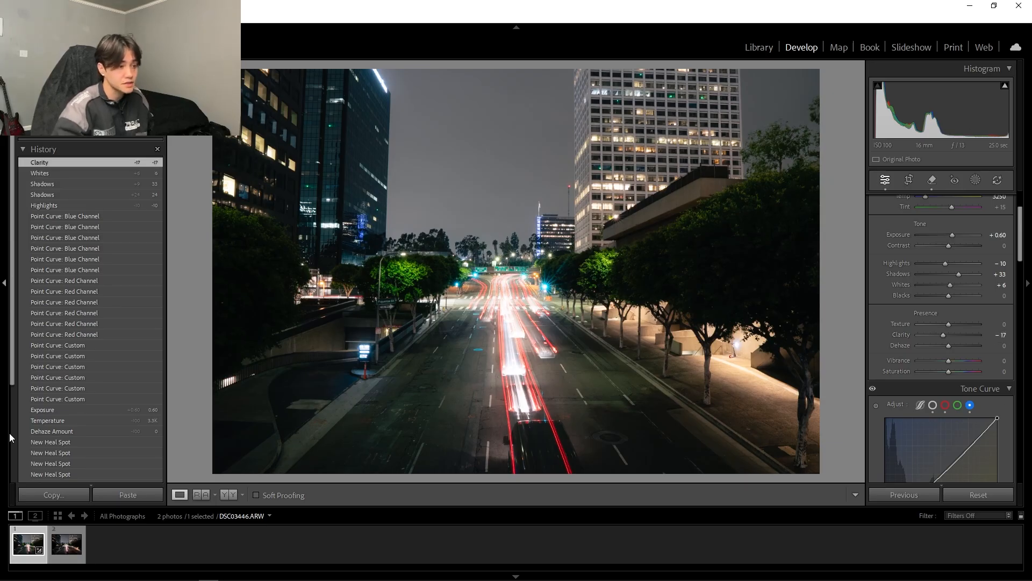
- Reset Clarity to 0 and undo the reset to compare the photo with and without the adjustment
double_click(943, 334)
key(ctrl+z)
key(ctrl+y)
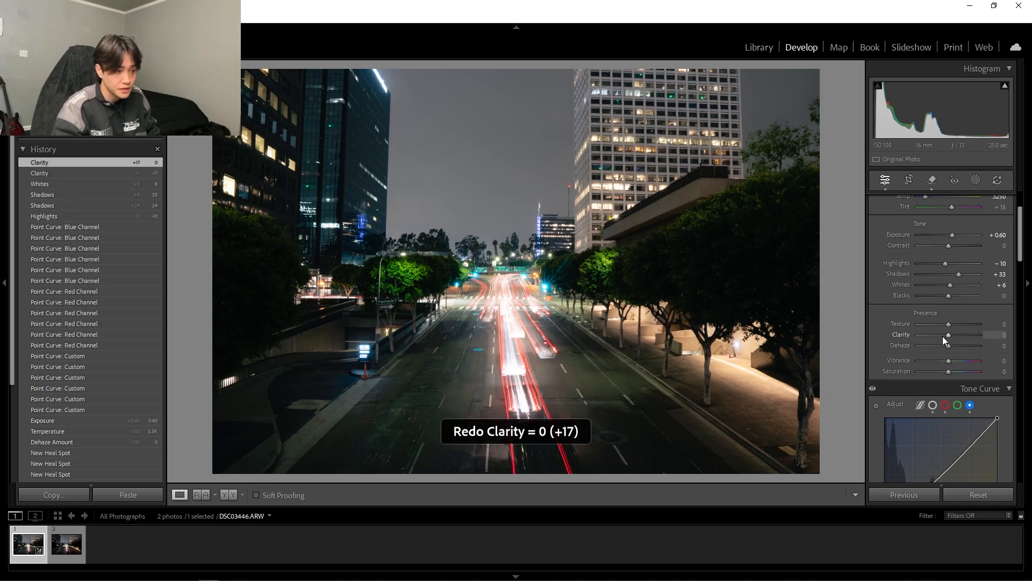
key(ctrl+z)
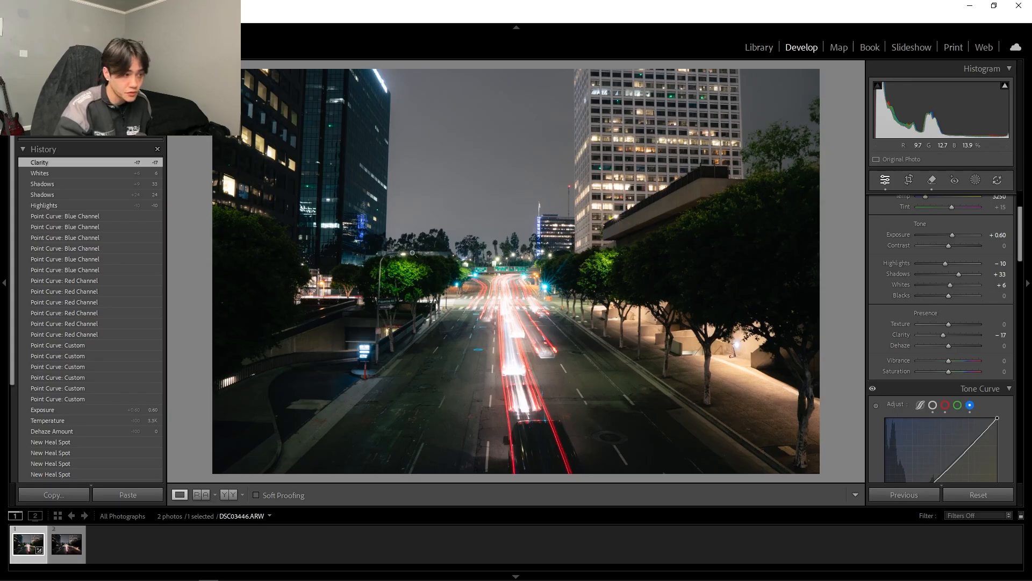
- Inspect the bright green trees up close and reduce the green saturation to -65 in the Color Mixer
scroll(951, 285, down, 5)
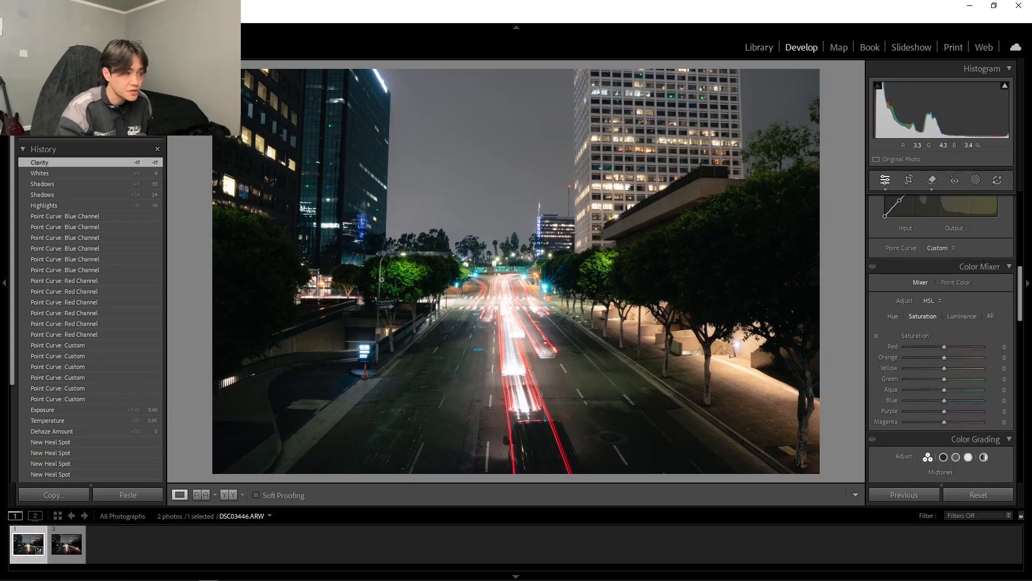
click(409, 277)
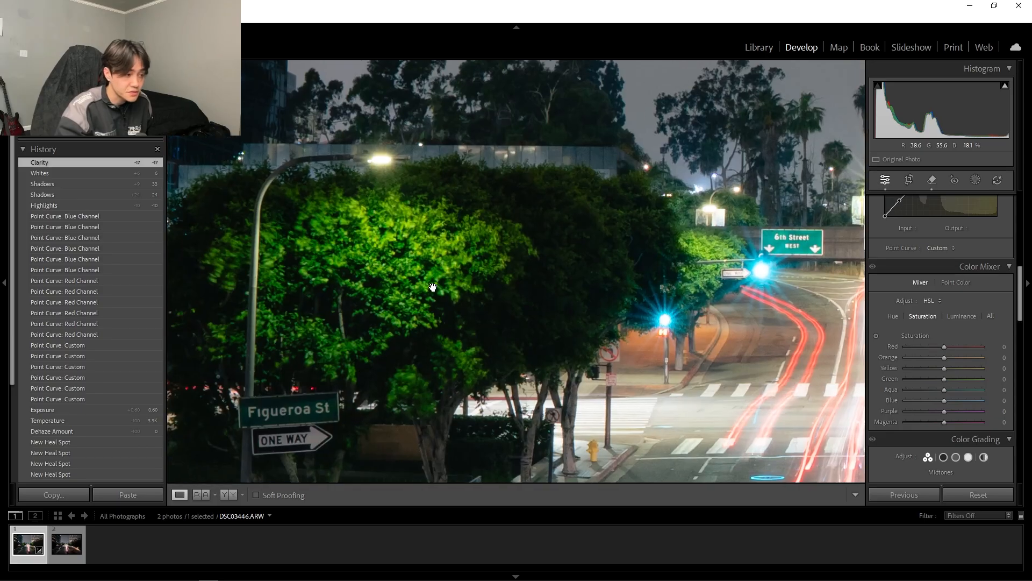
click(722, 367)
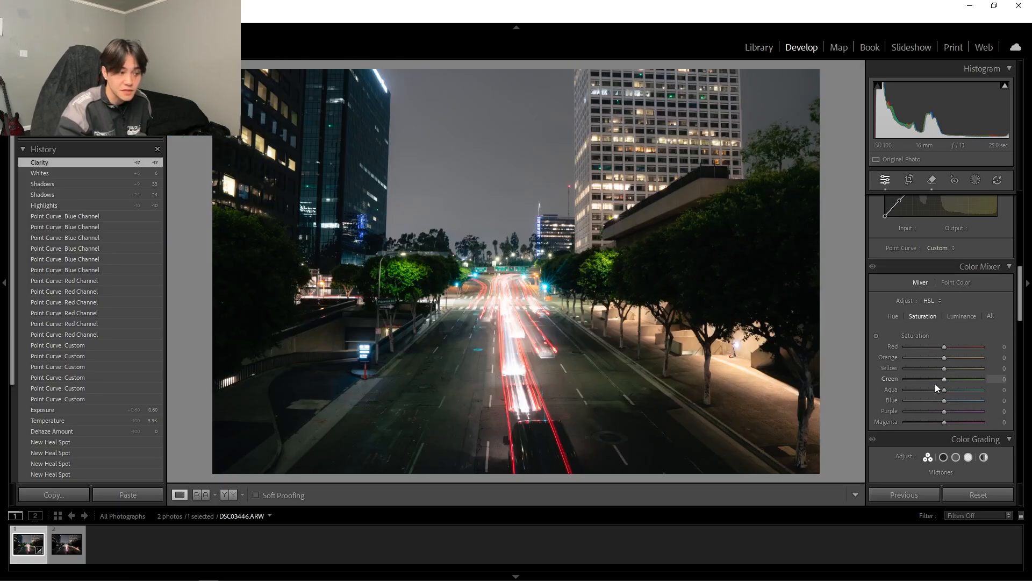
click(1005, 381)
text(-78)
key(Return)
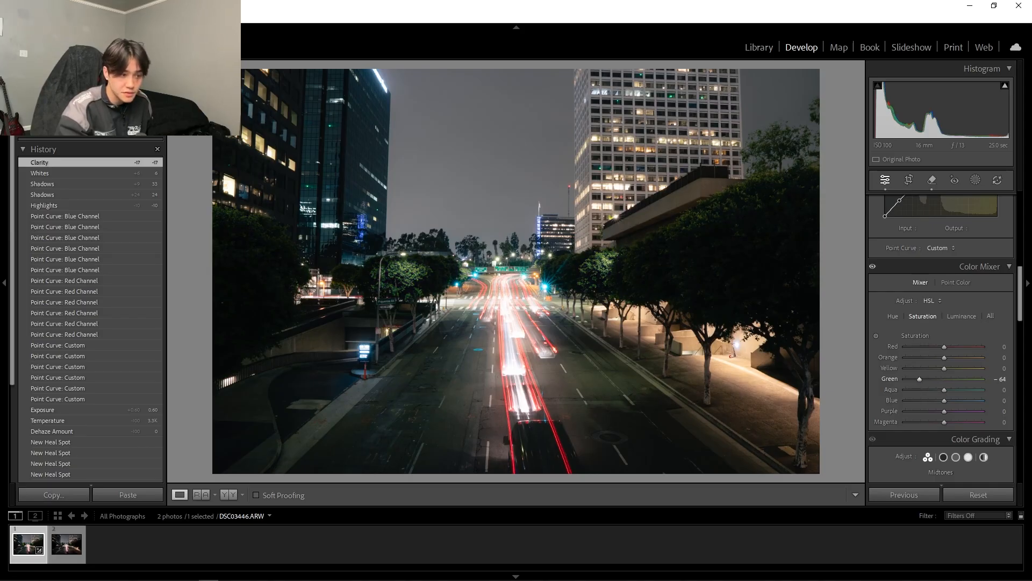
- Shift the blue hue to -31 and raise the red saturation to +9
click(891, 315)
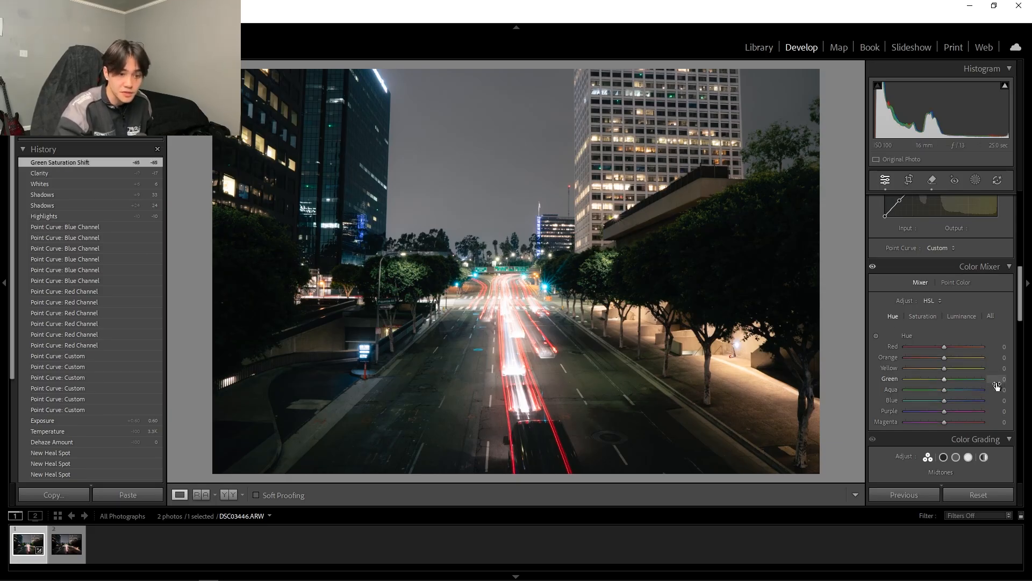
drag(999, 398, 965, 398)
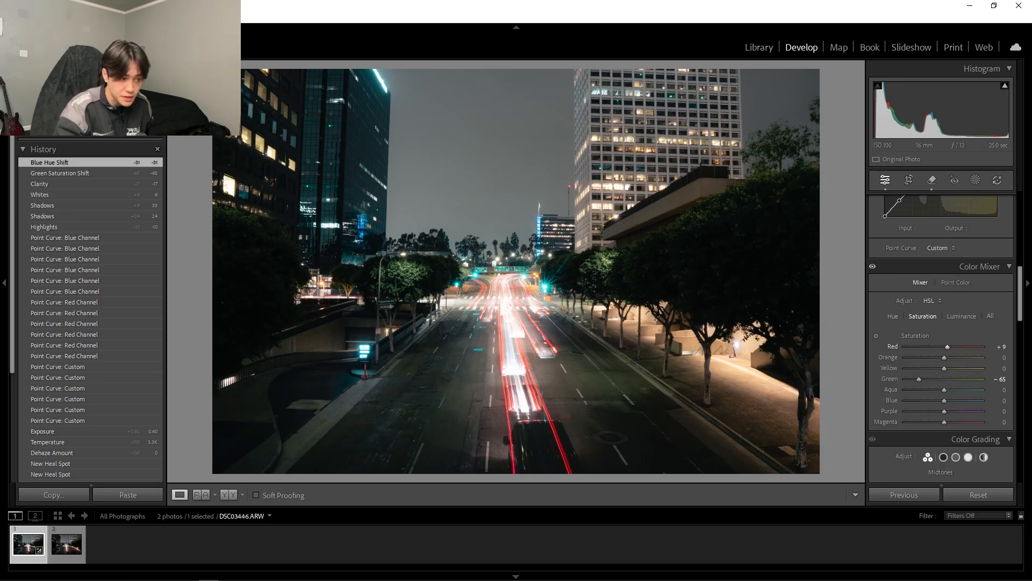
- Set saturation of yellow to -55, aqua to -14, purple to -36, magenta to -31, red to +13 and orange to +27
drag(998, 357, 1003, 358)
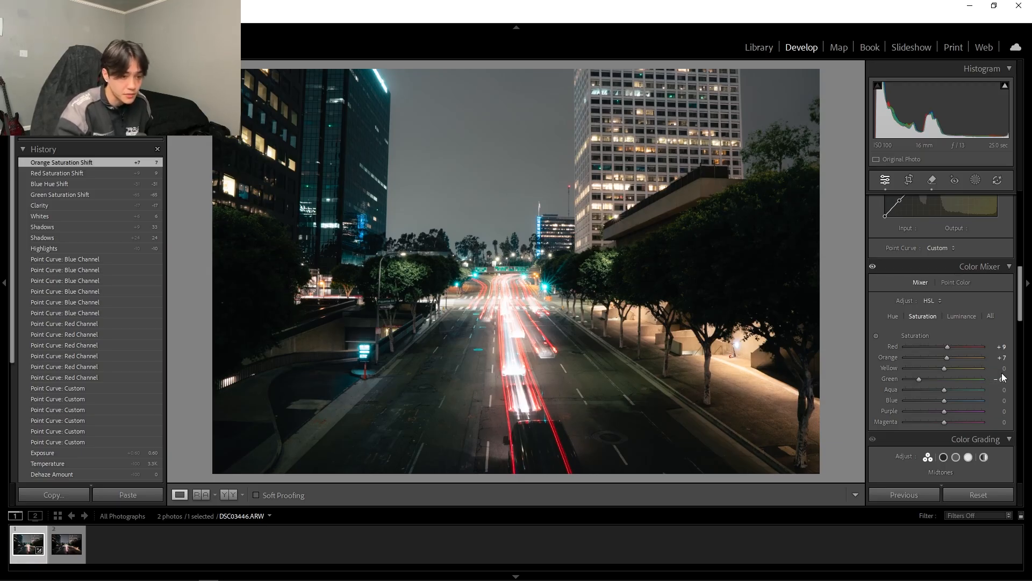
drag(1003, 370, 991, 371)
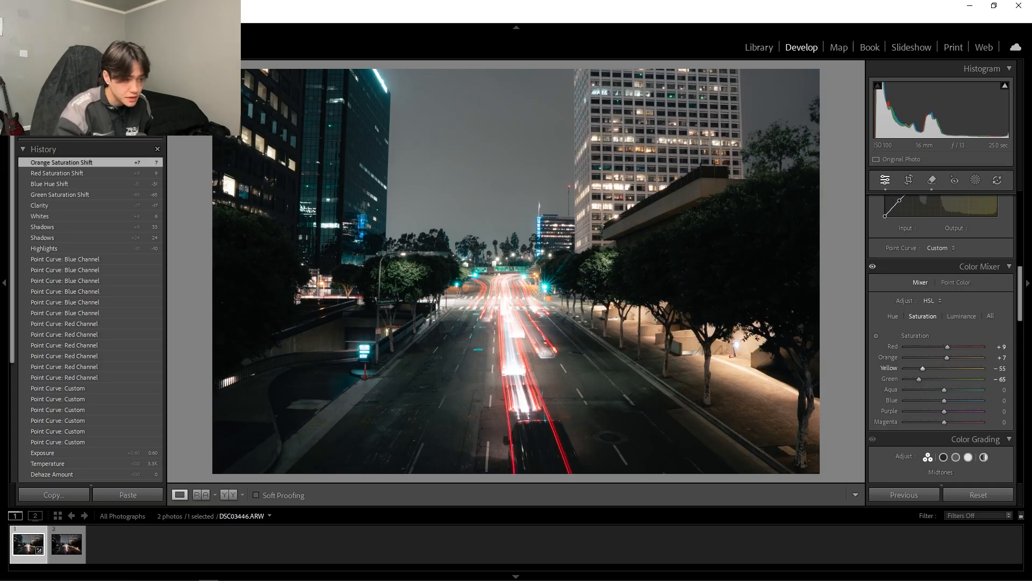
mouse_move(999, 390)
mouse_down()
mouse_move(1010, 390)
mouse_move(1000, 390)
mouse_up()
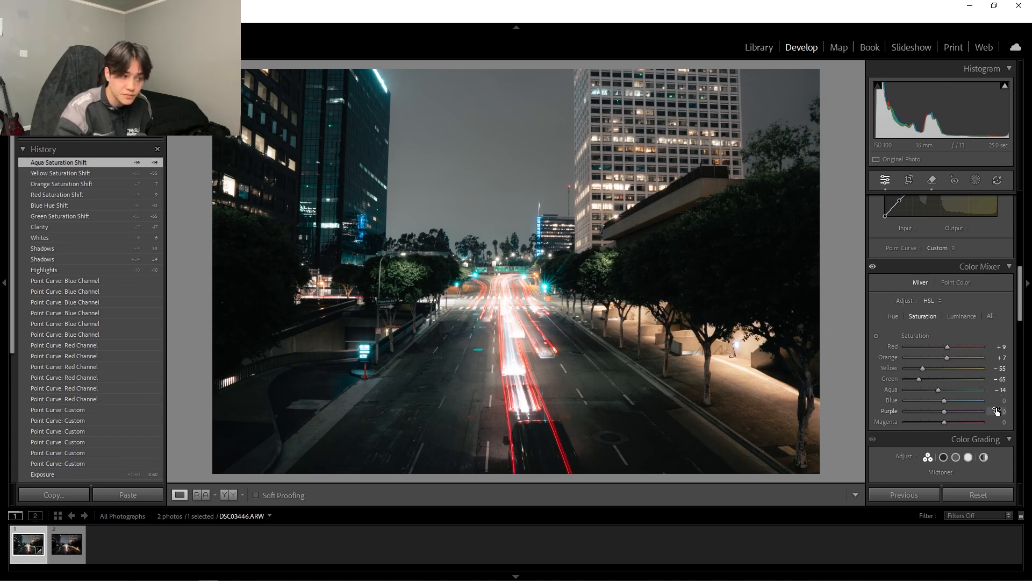
drag(998, 413, 993, 422)
drag(1001, 358, 997, 358)
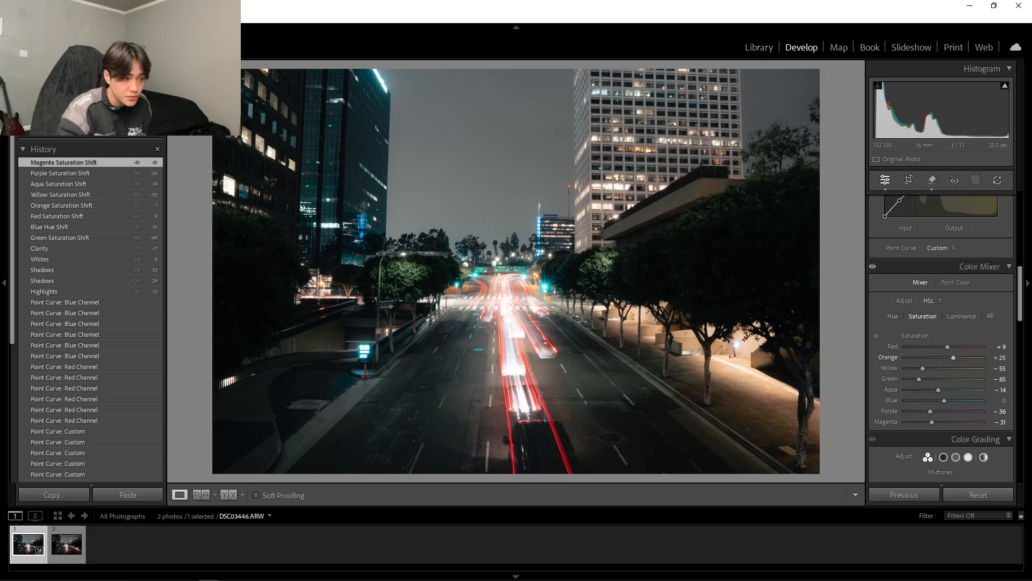
drag(998, 358, 1004, 348)
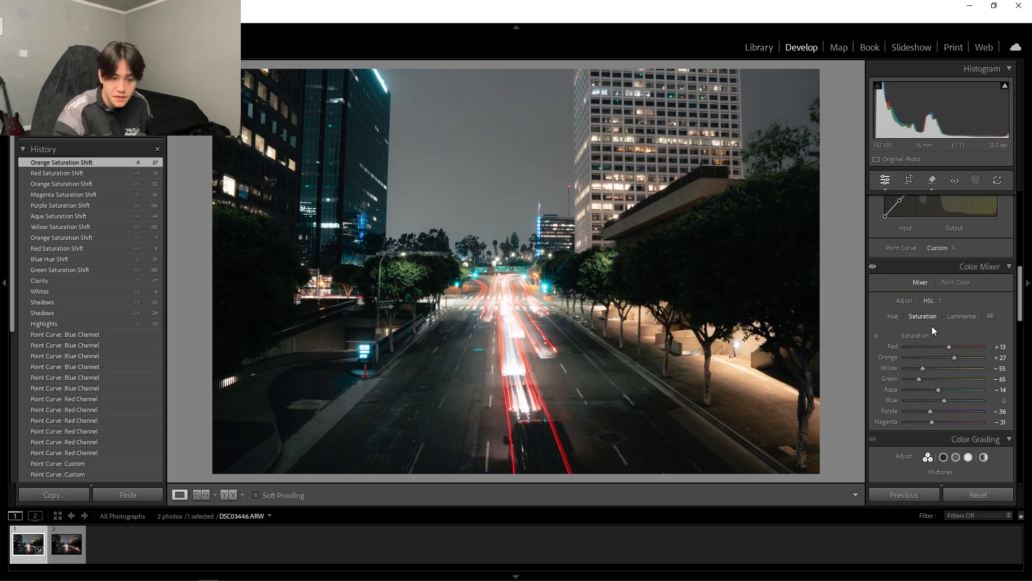
- Give the whole image a subtle teal color grade with global hue 184 and saturation 5
scroll(936, 317, down, 3)
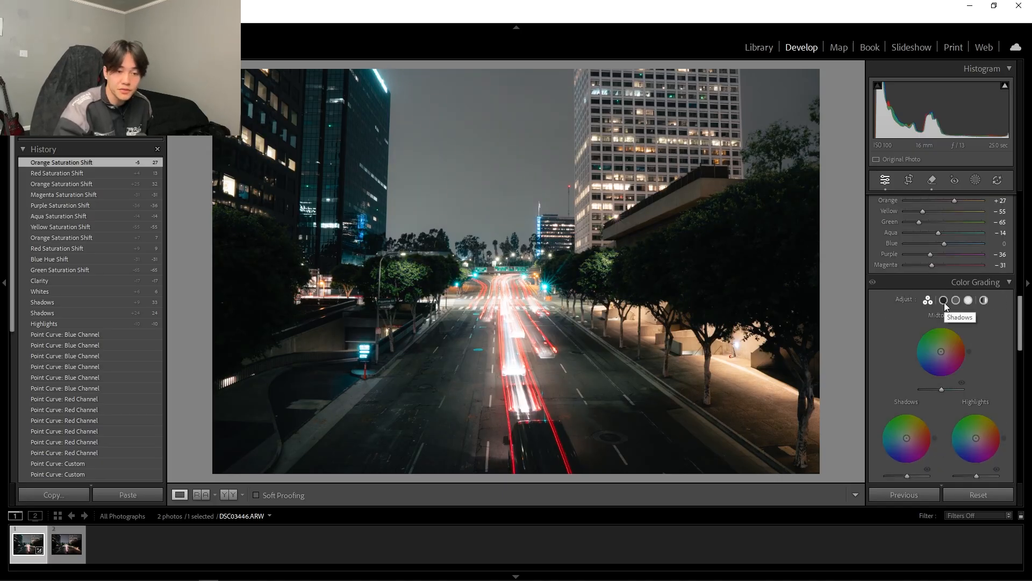
click(943, 301)
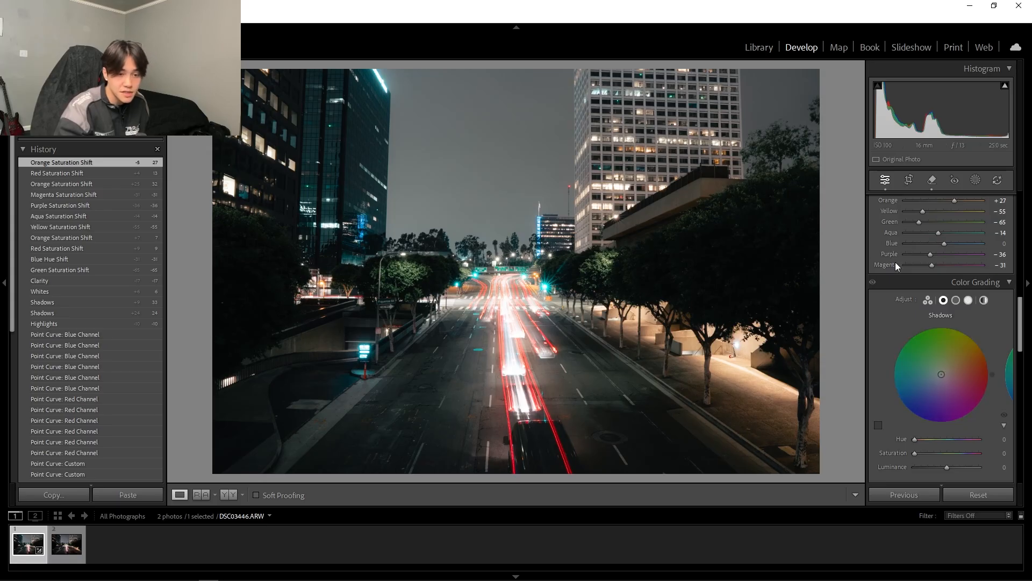
click(984, 301)
drag(919, 377, 891, 378)
drag(960, 450, 917, 454)
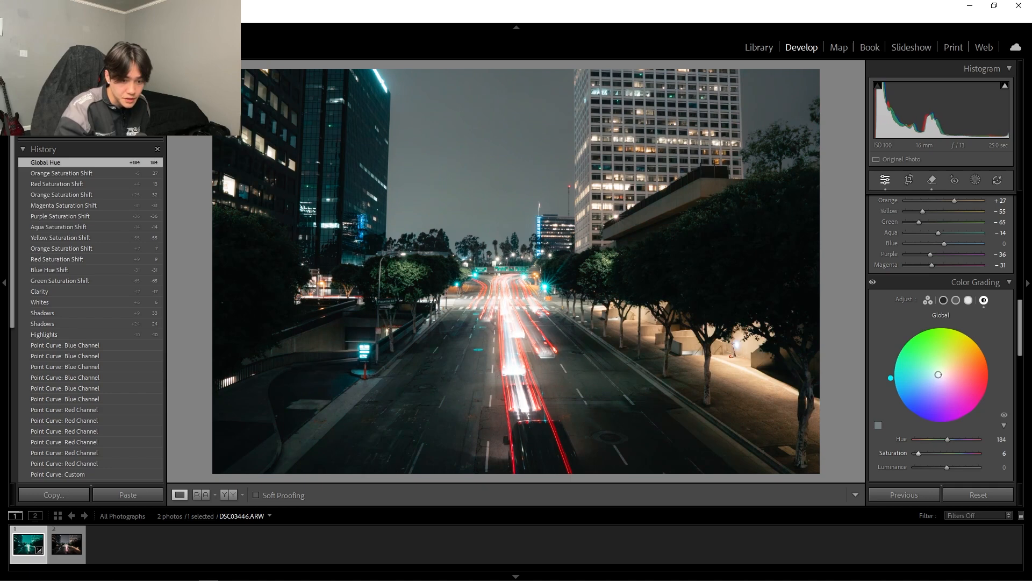
drag(917, 453, 918, 453)
- Color grade the shadows toward teal with hue 190 and saturation 7
click(944, 300)
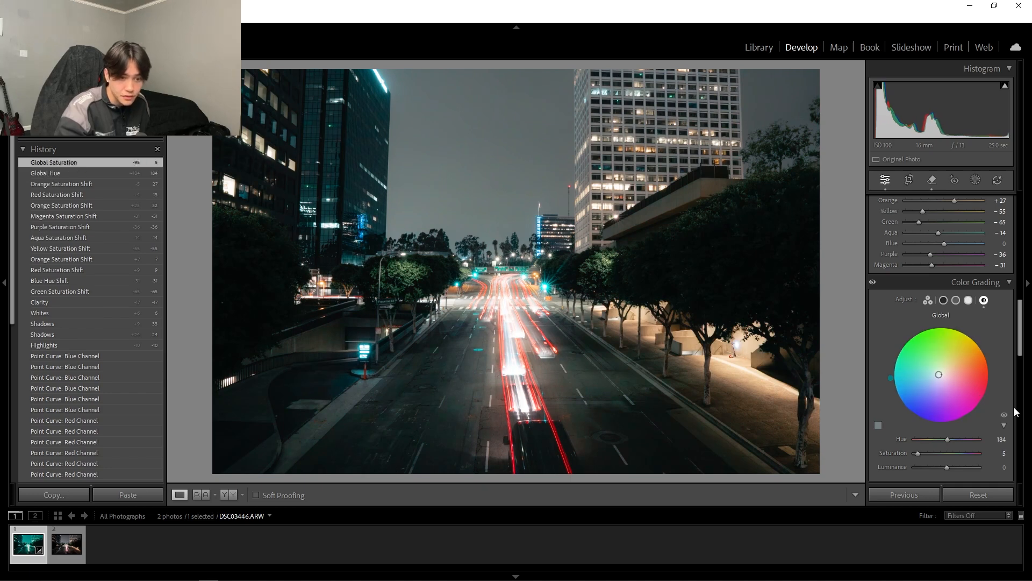
drag(924, 372, 891, 382)
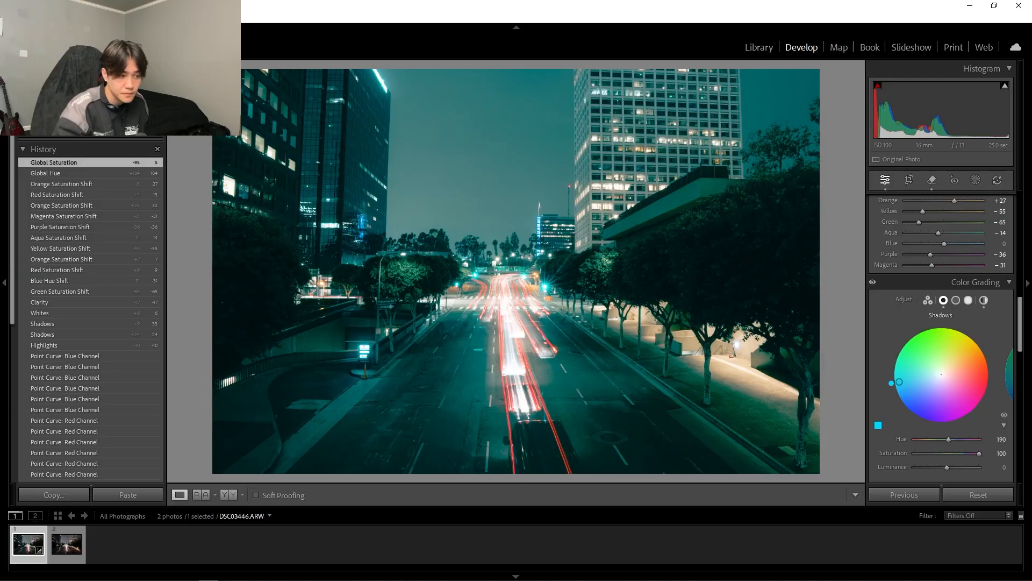
click(1000, 454)
text(0)
key(Return)
drag(914, 453, 919, 453)
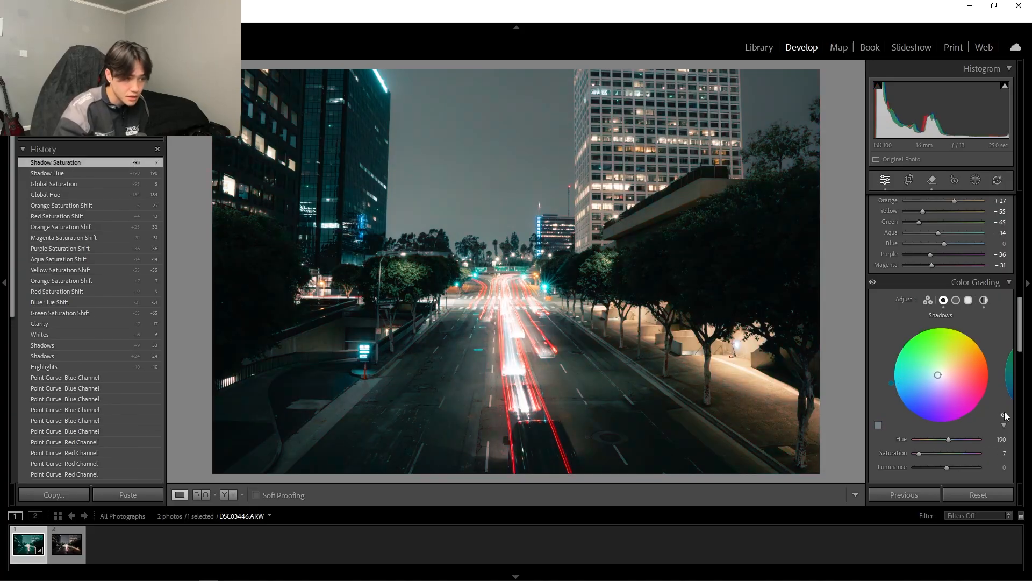
- Color grade the highlights toward warm orange with hue 37 and saturation 24
click(968, 301)
drag(975, 348, 976, 349)
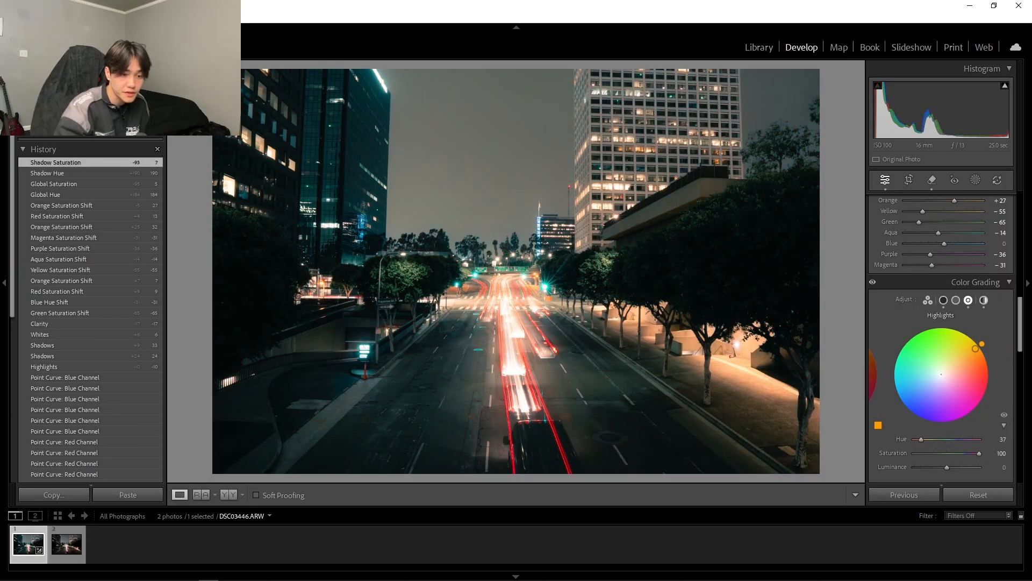
click(1001, 454)
text(0)
key(Return)
drag(941, 374, 952, 366)
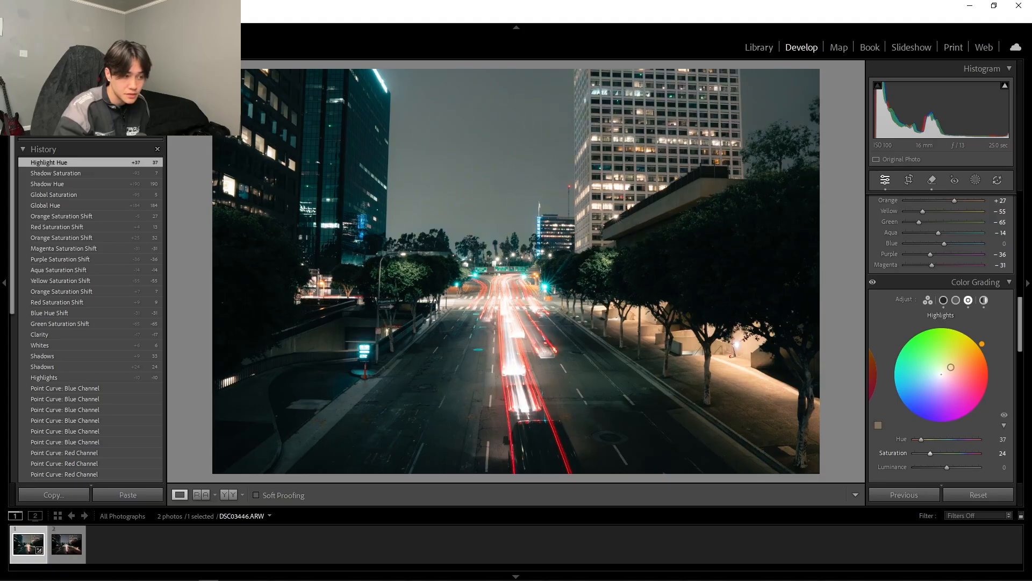
drag(930, 453, 930, 453)
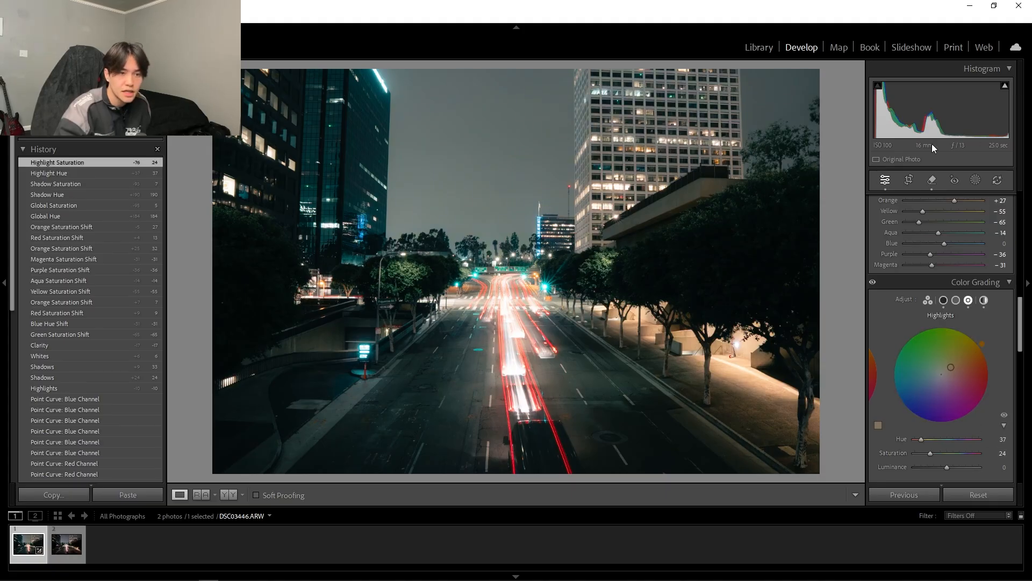
- Straighten the photo with a crop angle of -0.40 and apply the crop
click(908, 181)
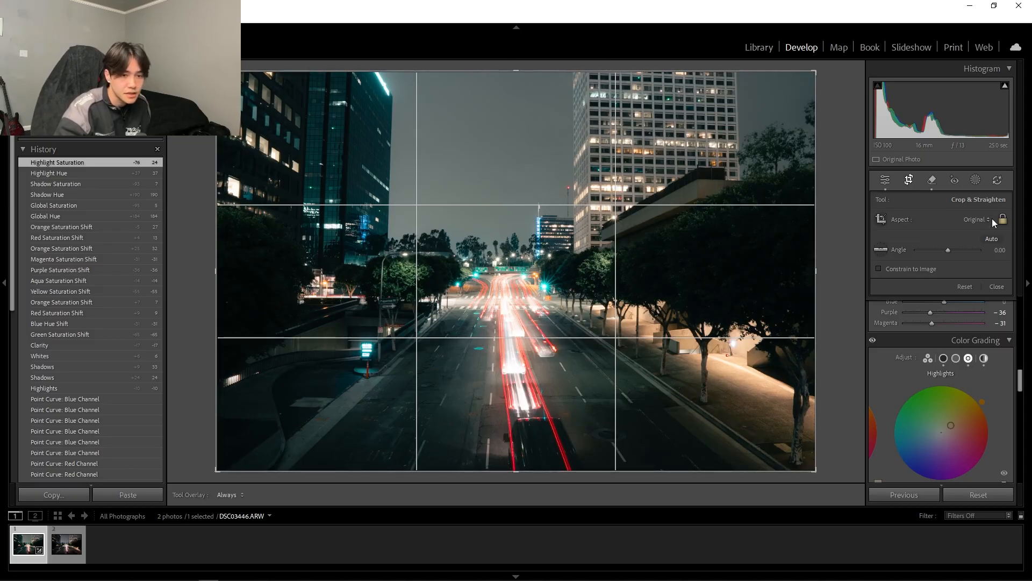
drag(1000, 250, 997, 251)
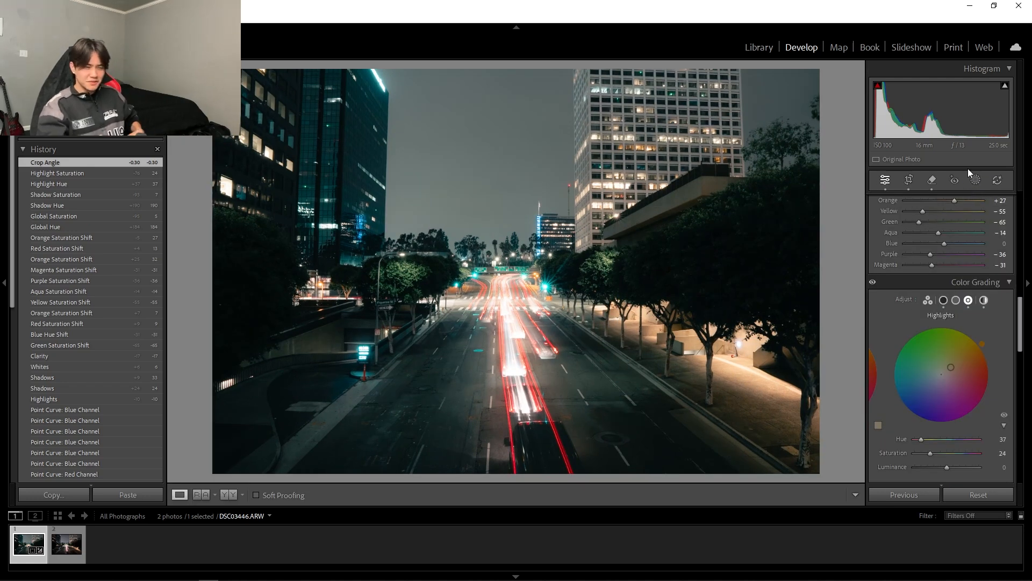
click(908, 180)
drag(995, 250, 993, 251)
key(Return)
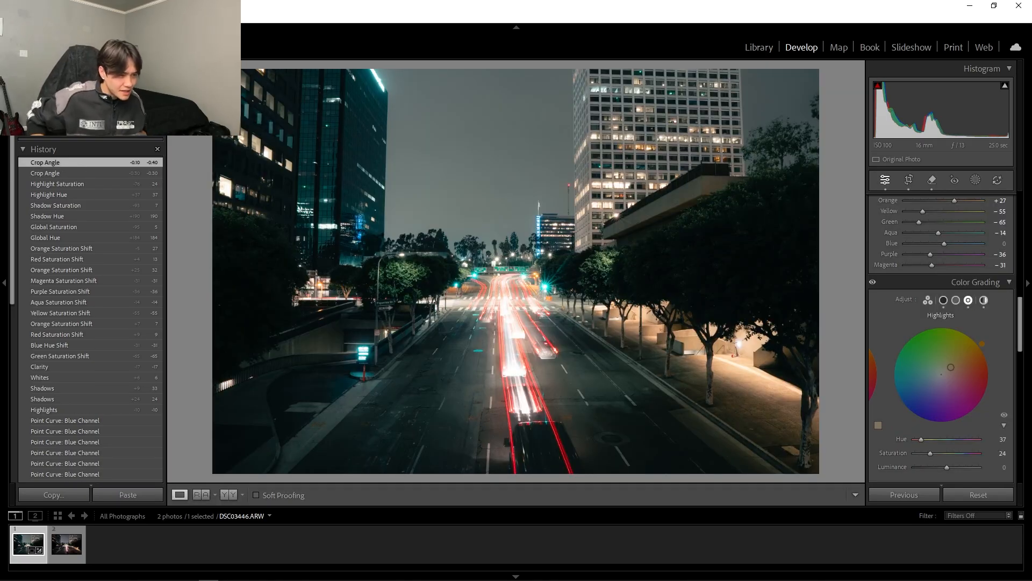
- Create a brush mask with size 11 and feather 60 and paint over the car light trails and the bright intersection
key(shift+w)
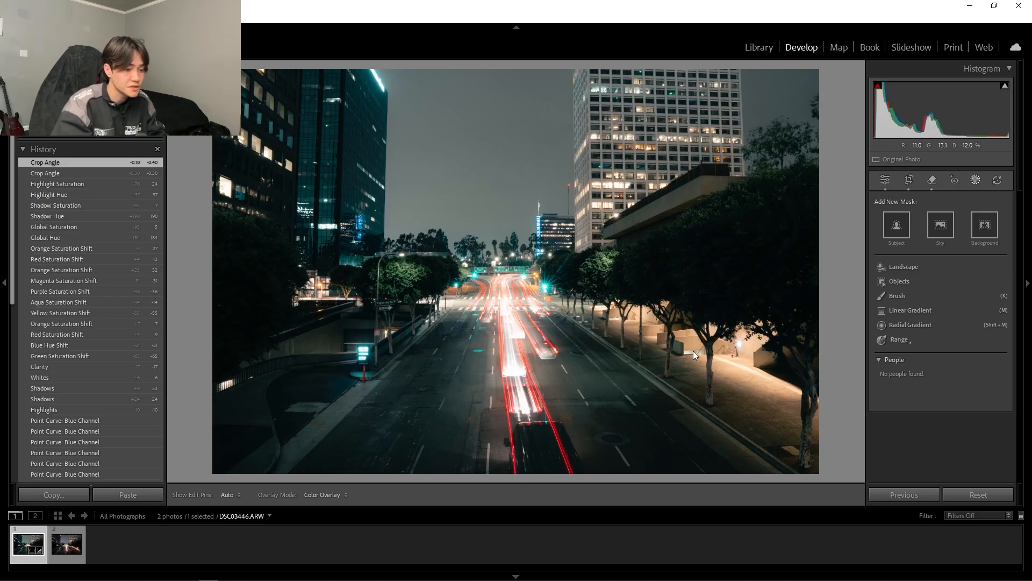
key(k)
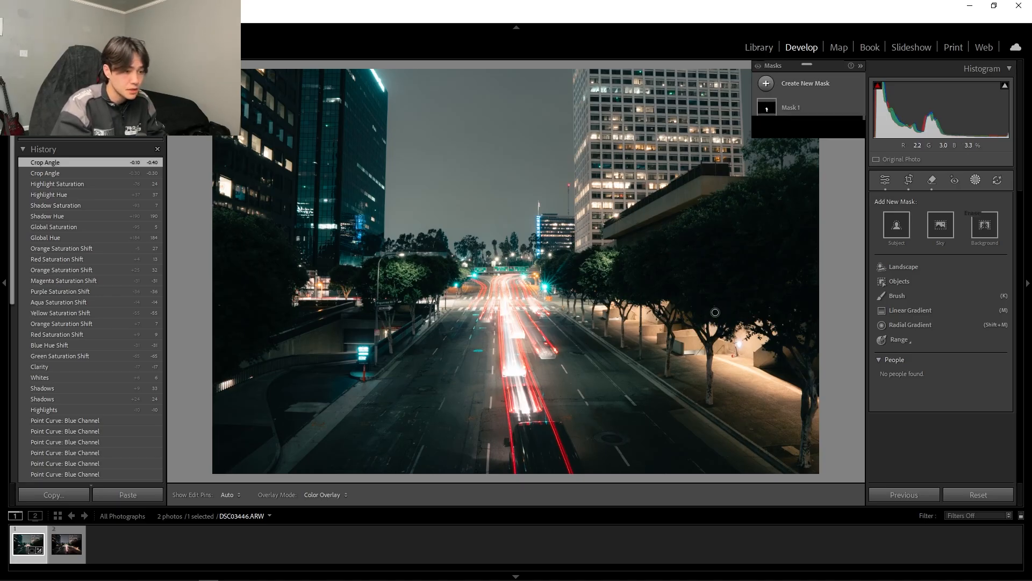
scroll(534, 397, up, 5)
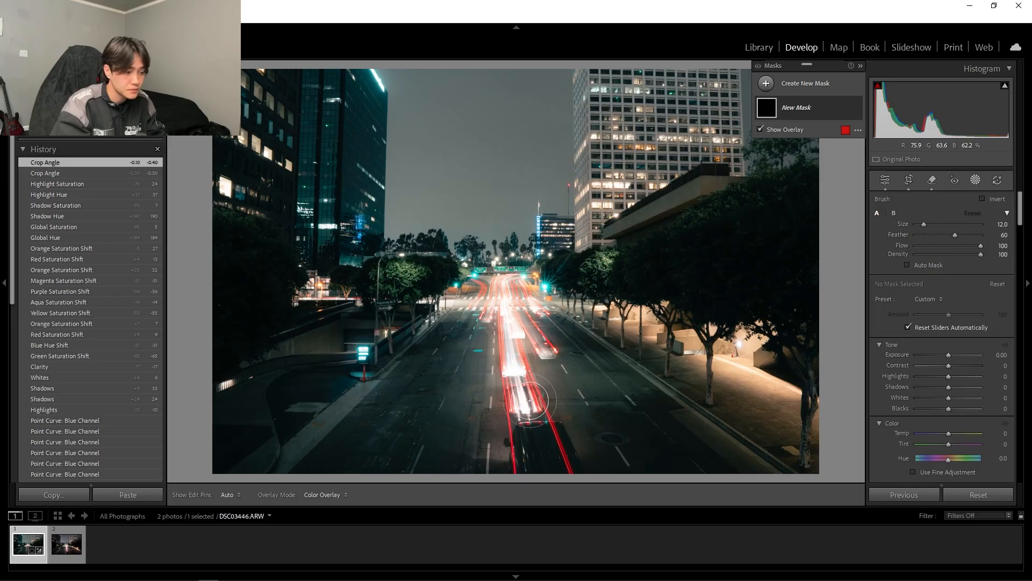
scroll(526, 402, down, 1)
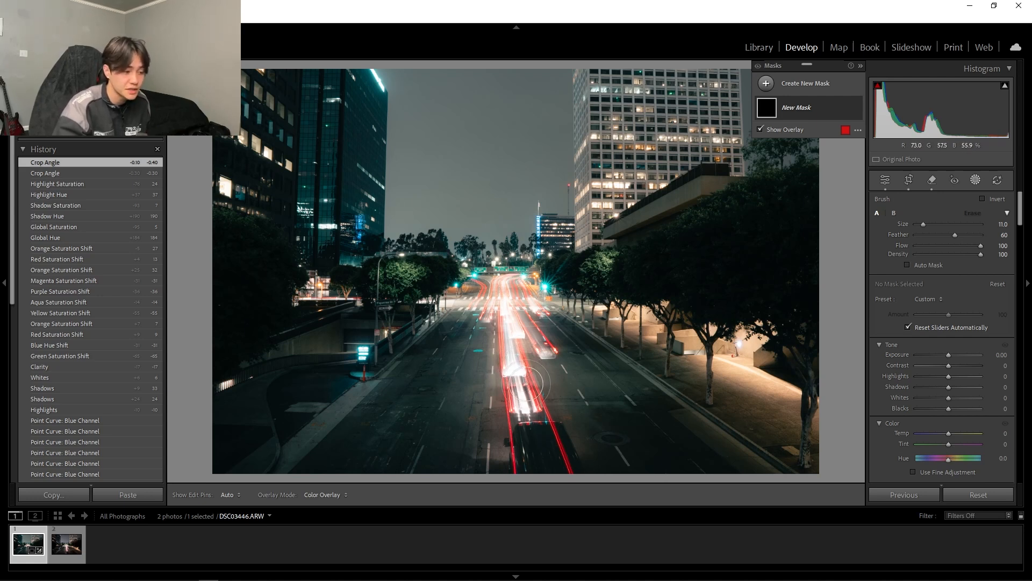
drag(522, 403, 506, 285)
drag(549, 348, 527, 290)
drag(489, 314, 454, 283)
- Extend the brush mask with a smaller brush, down to size 4, over the street lights, glowing signs, wall lamp and lit building windows
scroll(512, 254, down, 9)
click(512, 255)
drag(364, 349, 363, 359)
drag(372, 71, 383, 89)
drag(593, 184, 629, 185)
drag(594, 205, 611, 205)
drag(593, 90, 608, 90)
drag(614, 137, 634, 137)
drag(660, 137, 674, 138)
click(739, 344)
drag(538, 218, 539, 253)
scroll(225, 186, up, 3)
click(225, 186)
scroll(224, 186, down, 1)
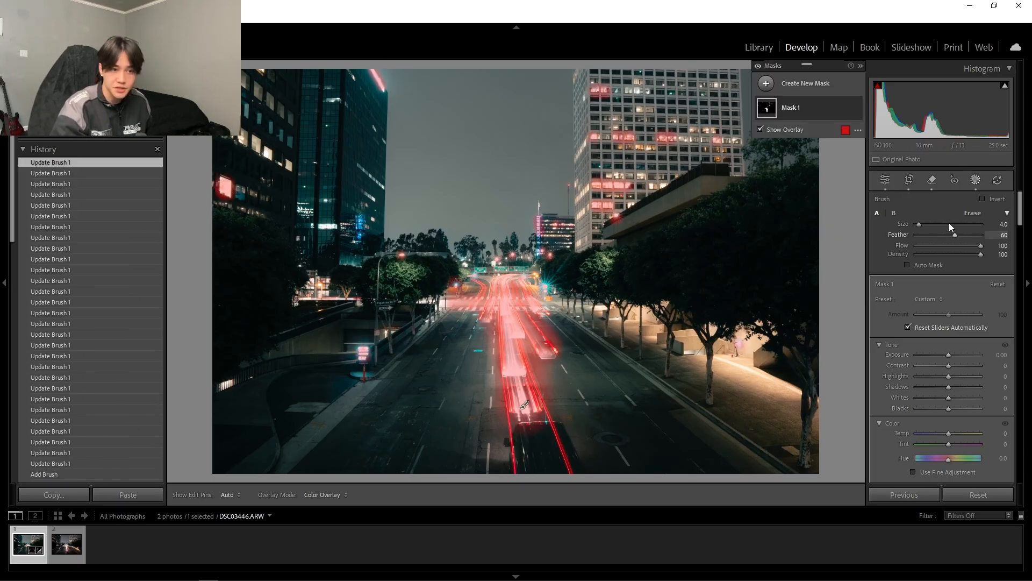
- Soften the brushed lights with Clarity -21 and Dehaze -18, and compare the photo with the mask hidden and shown
scroll(950, 295, down, 8)
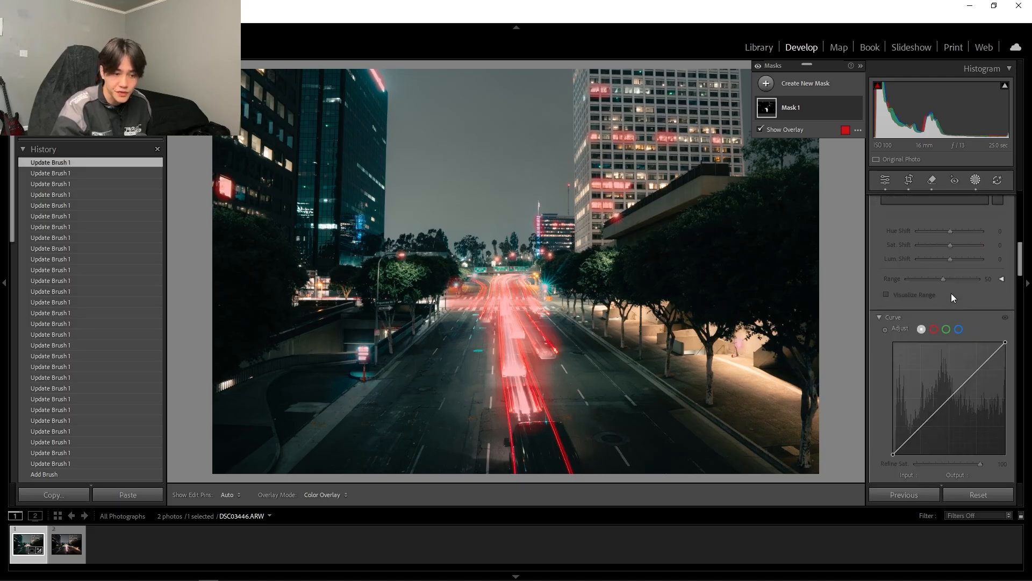
drag(1002, 358, 994, 358)
drag(1003, 366, 998, 367)
click(856, 109)
click(856, 108)
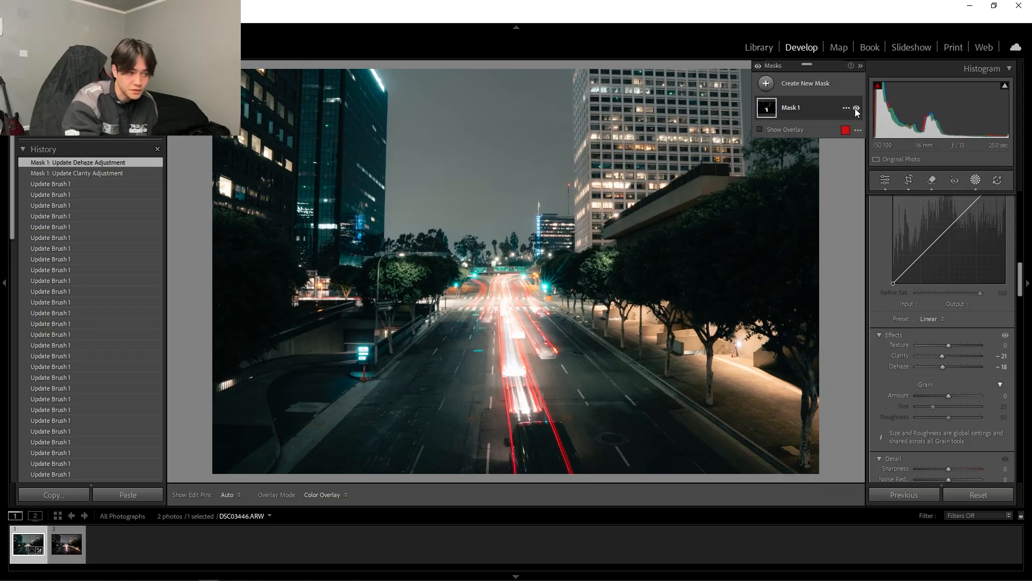
click(857, 109)
click(856, 108)
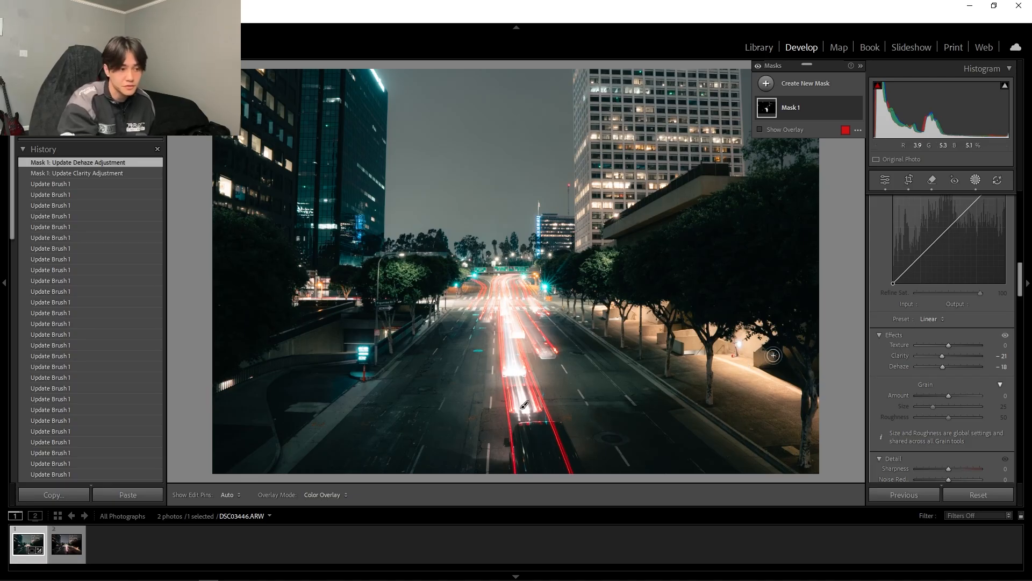
scroll(981, 182, up, 10)
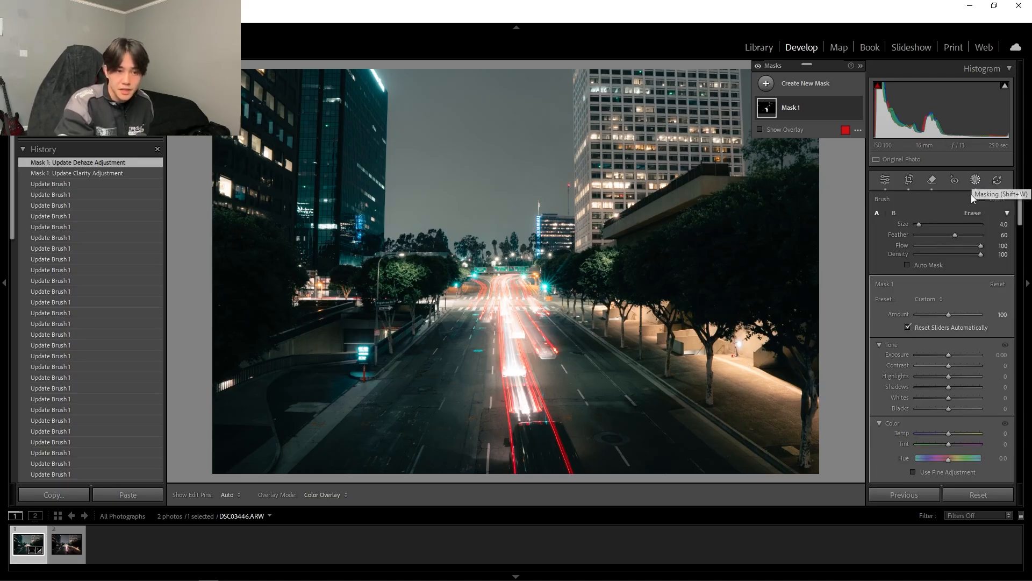
click(981, 182)
click(980, 182)
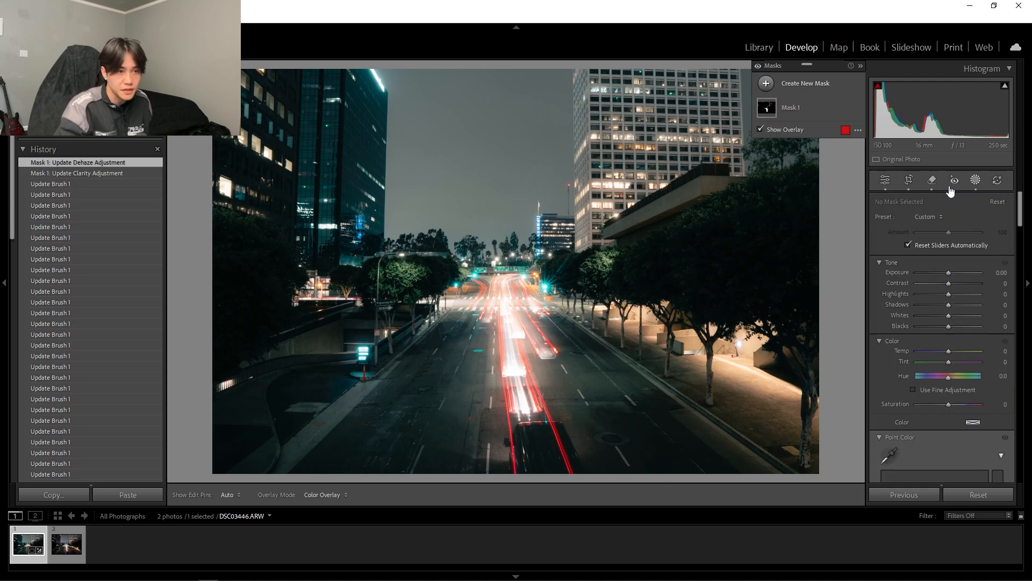
click(766, 83)
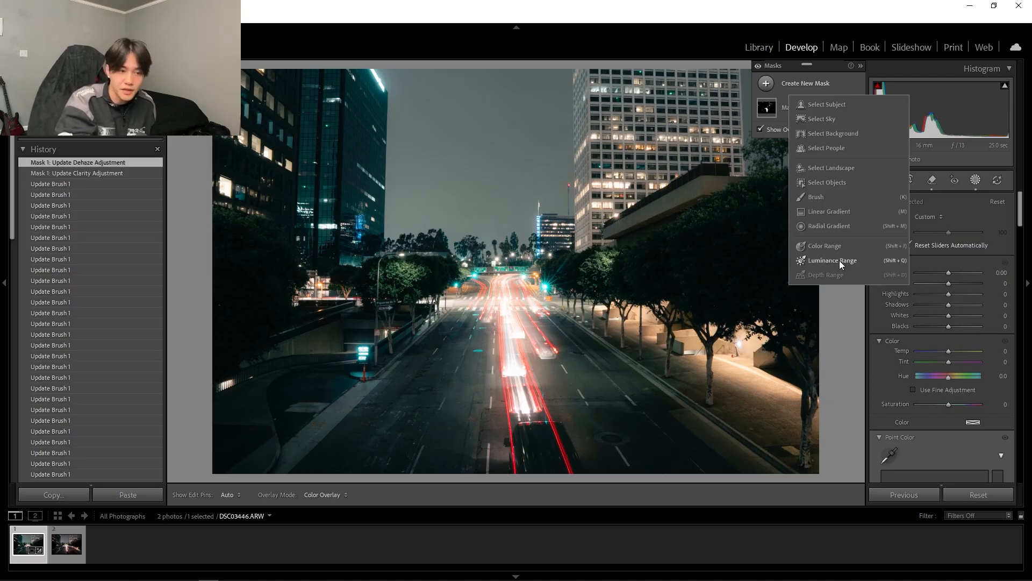
click(847, 87)
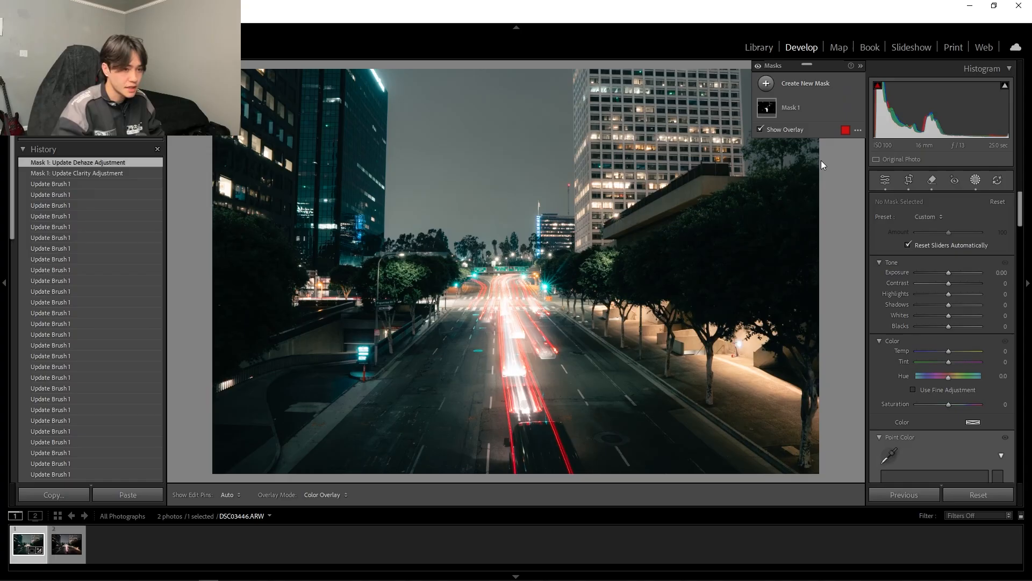
- Add a large inverted radial gradient mask with feather 25 centred over the street, and lower its exposure to darken the edges
click(766, 85)
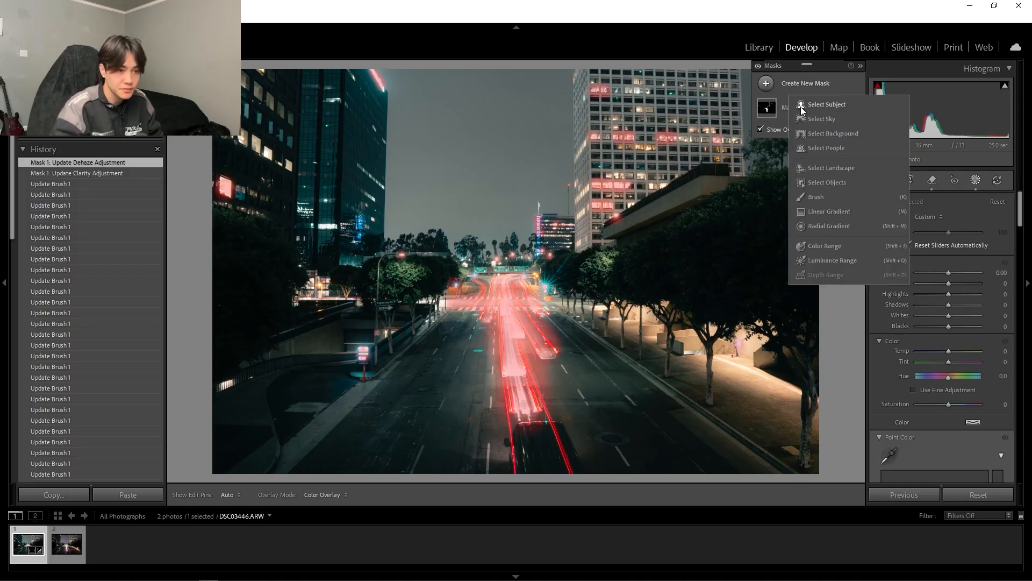
click(850, 225)
drag(395, 113, 767, 438)
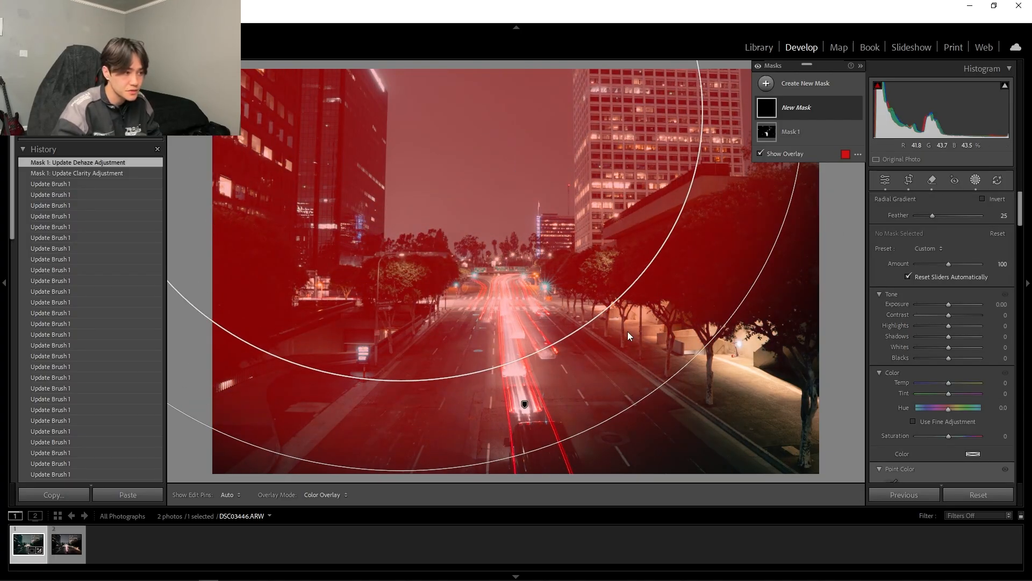
drag(398, 108, 509, 149)
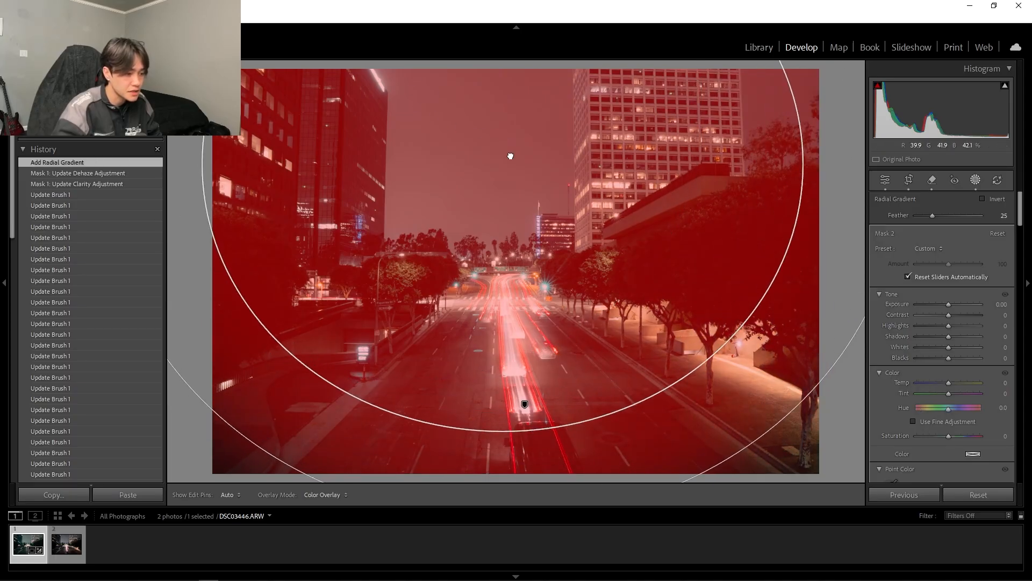
click(981, 198)
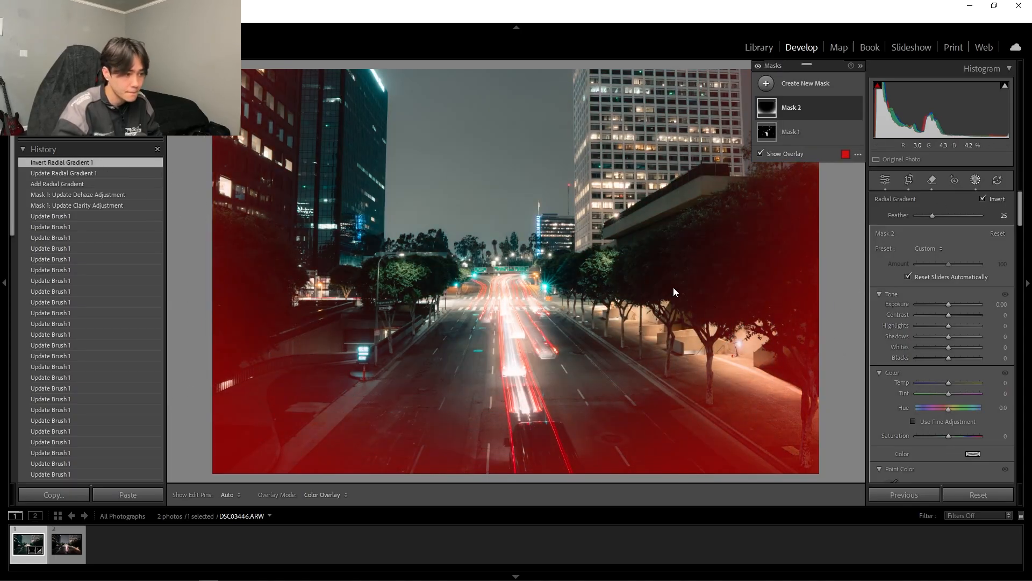
drag(502, 166, 516, 205)
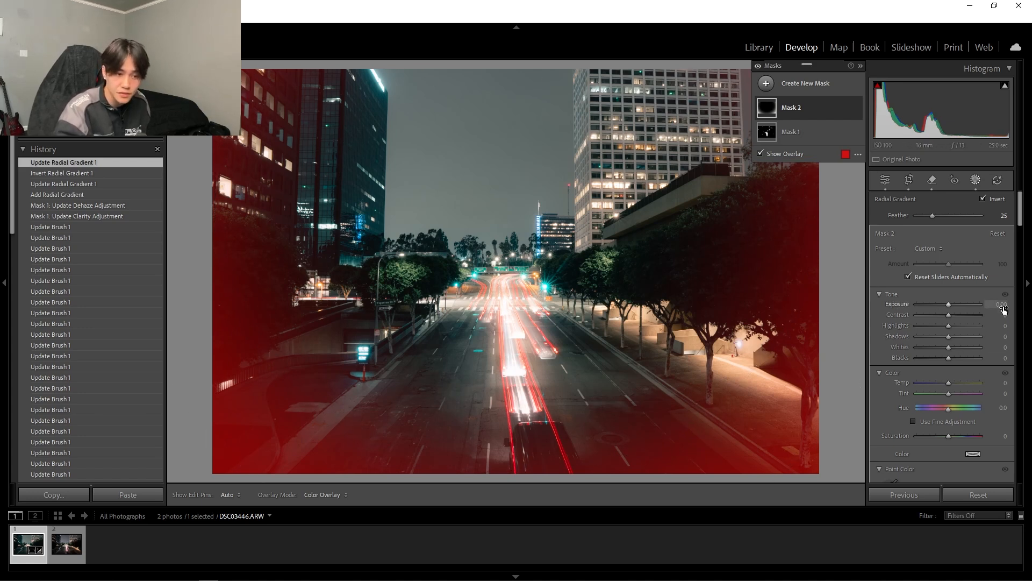
drag(1003, 309, 992, 309)
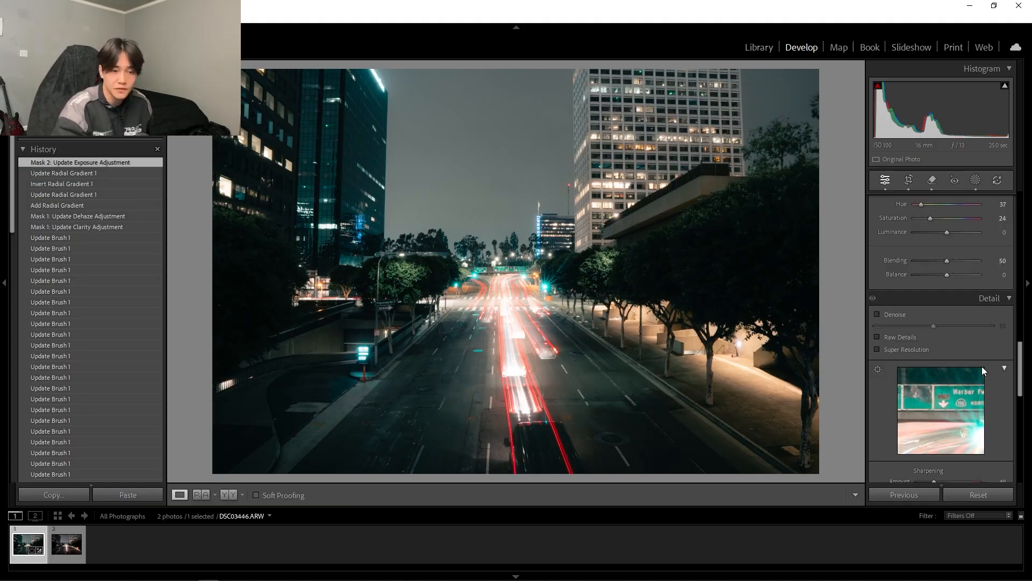
- Add film grain to the whole photo with amount 30 and size 38
scroll(983, 363, down, 4)
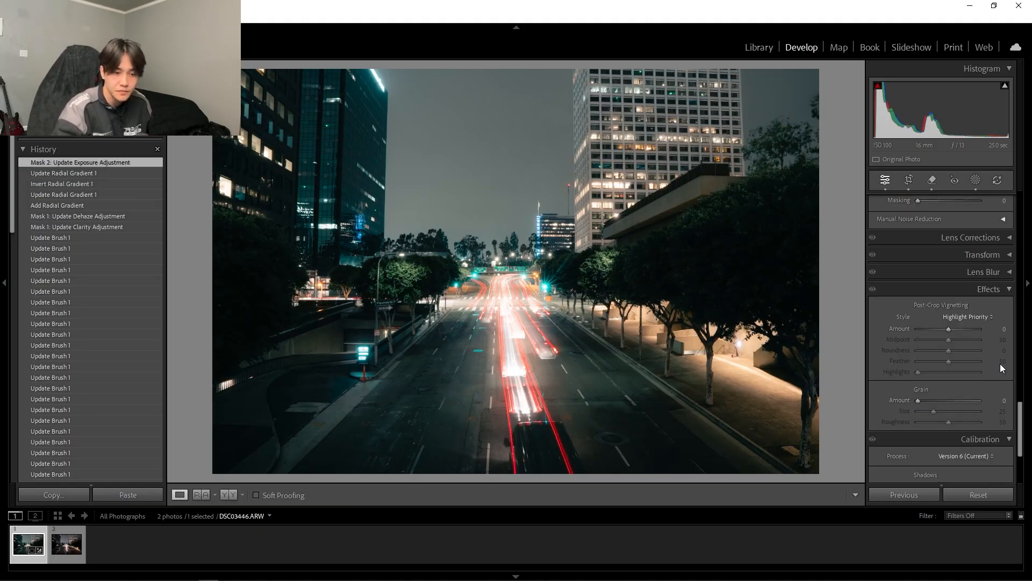
drag(998, 400, 1000, 400)
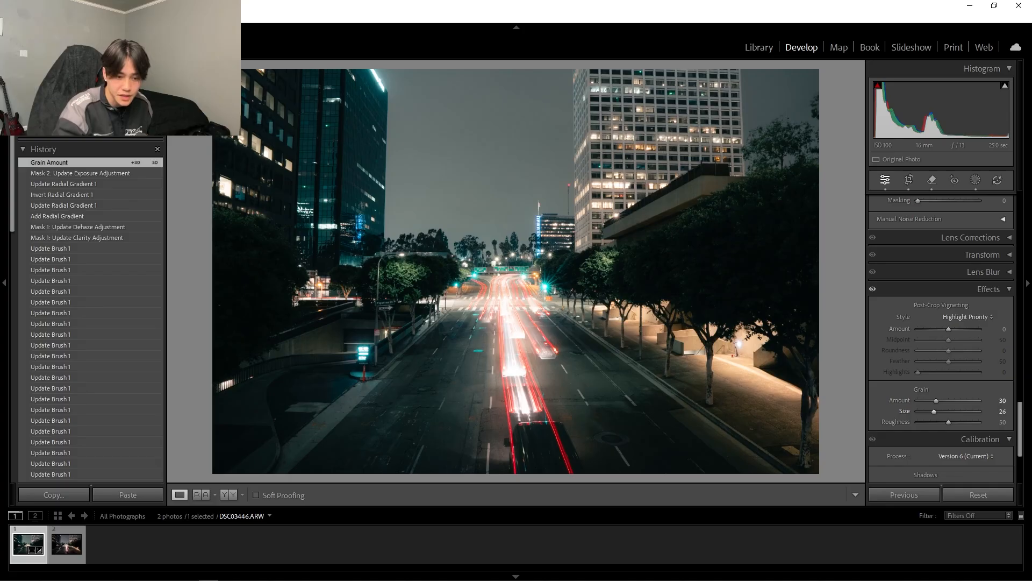
drag(935, 412, 943, 412)
drag(942, 411, 941, 412)
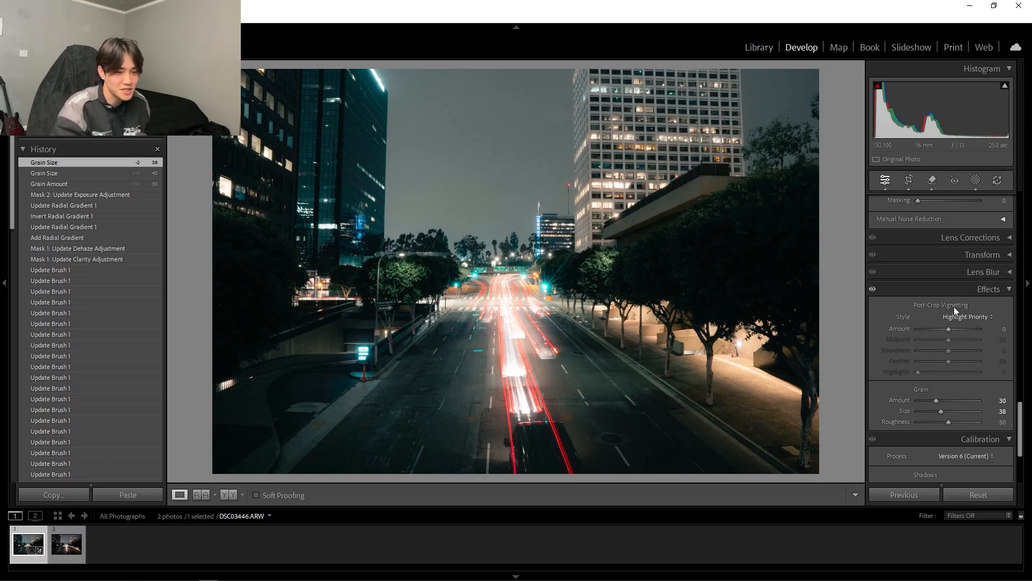
- Compare the edited photo with its unedited before view
scroll(925, 310, down, 3)
scroll(924, 308, down, 2)
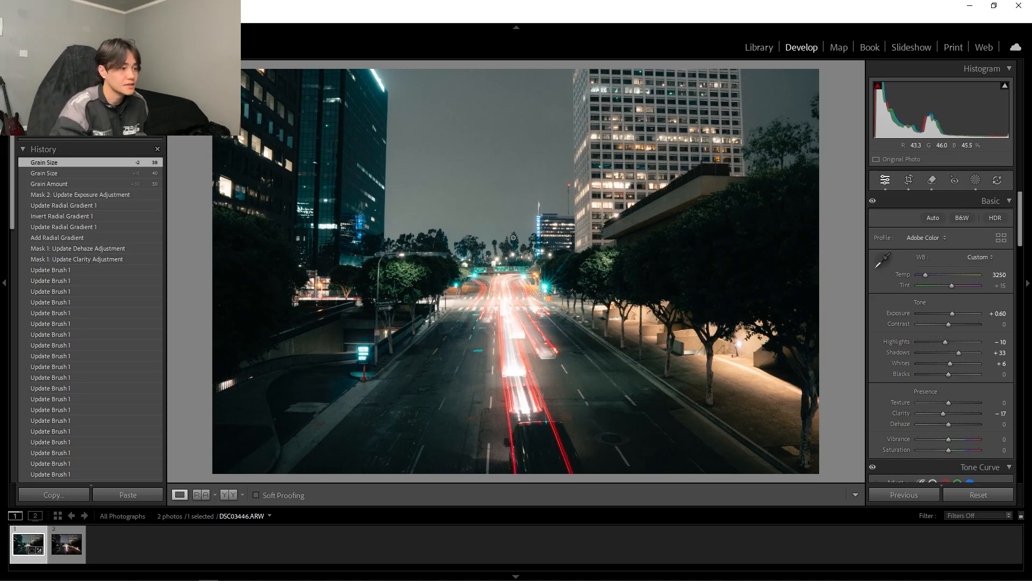
key(backslash)
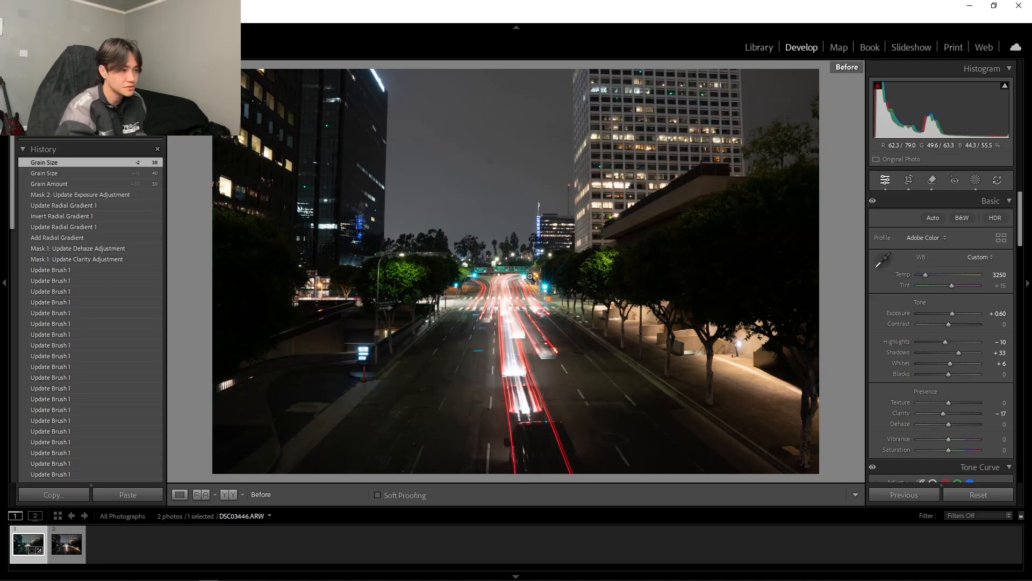
key(backslash)
key(backslash)
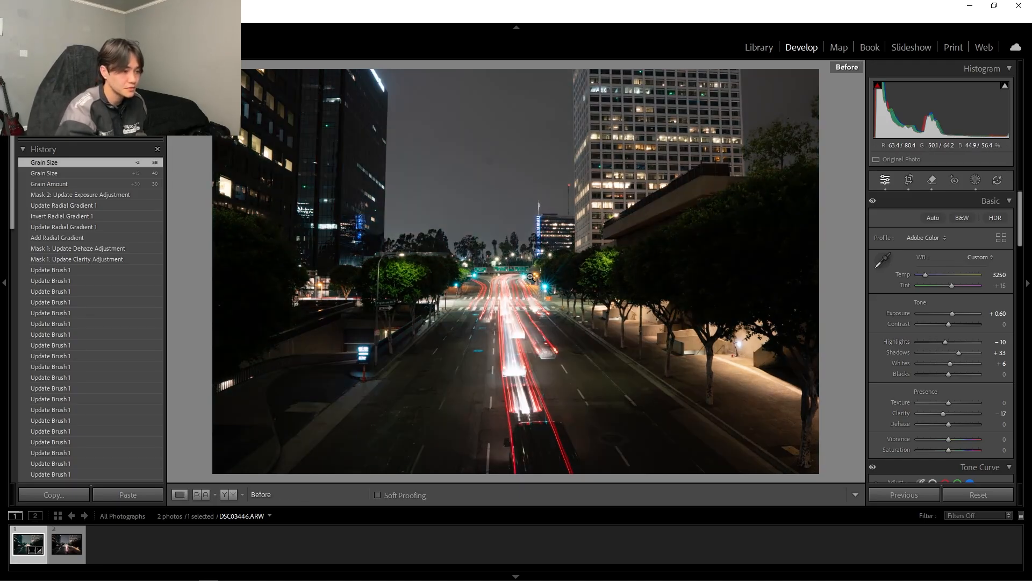
key(backslash)
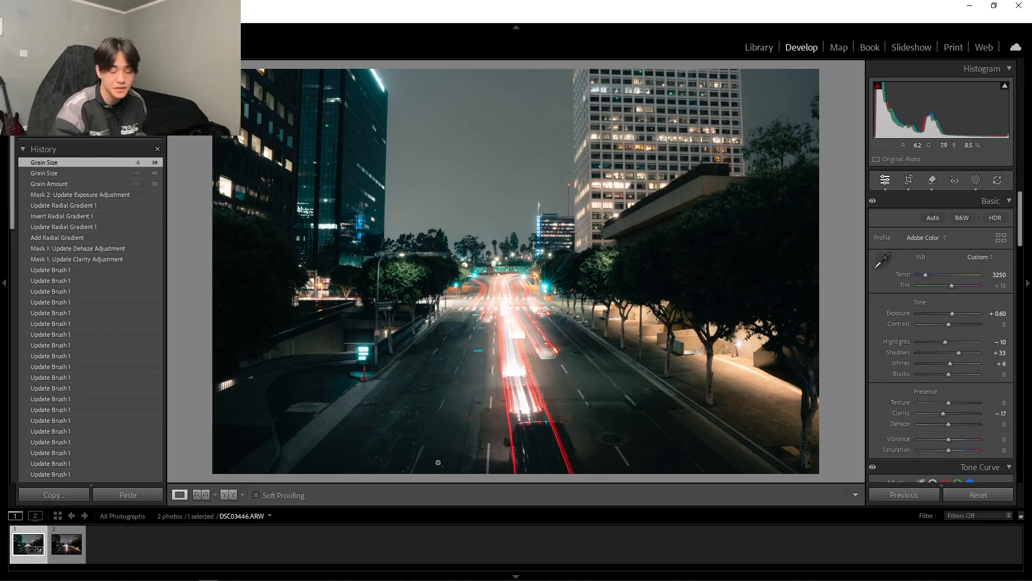
- Compare the edited DSC03446.ARW with the dsc03446.jpg version by switching between the two photos
click(58, 547)
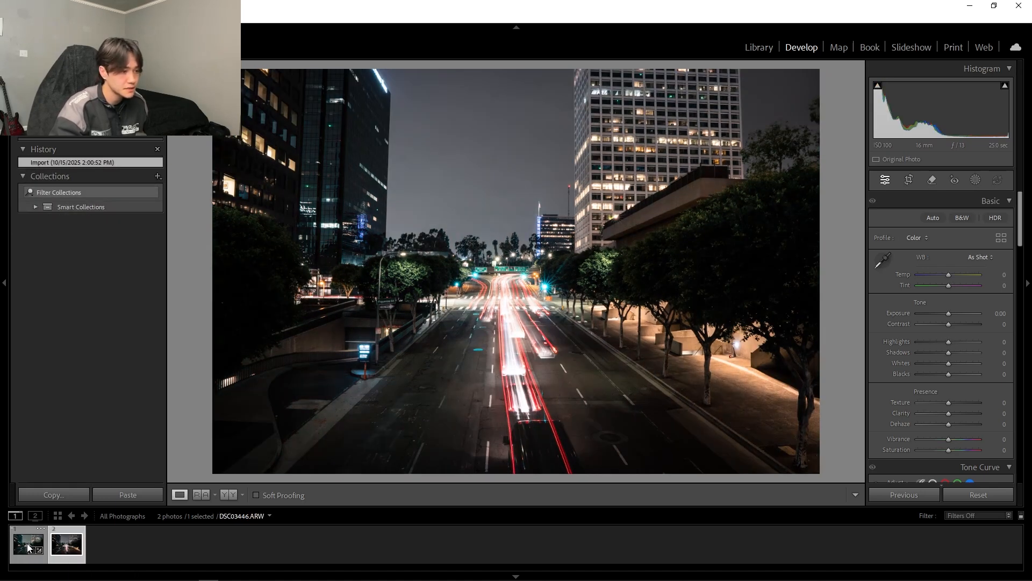
click(24, 548)
click(66, 548)
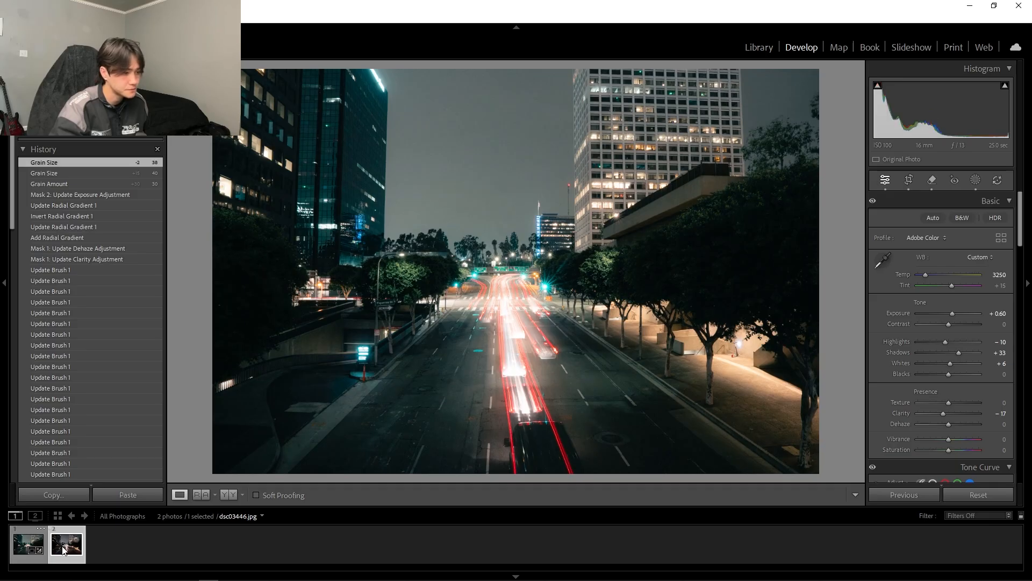
click(24, 547)
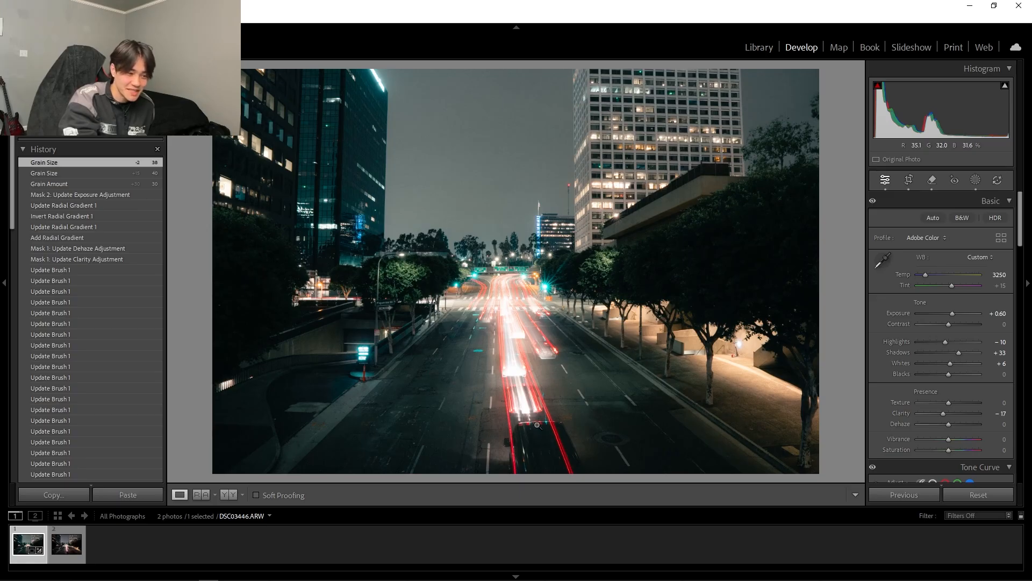
click(62, 547)
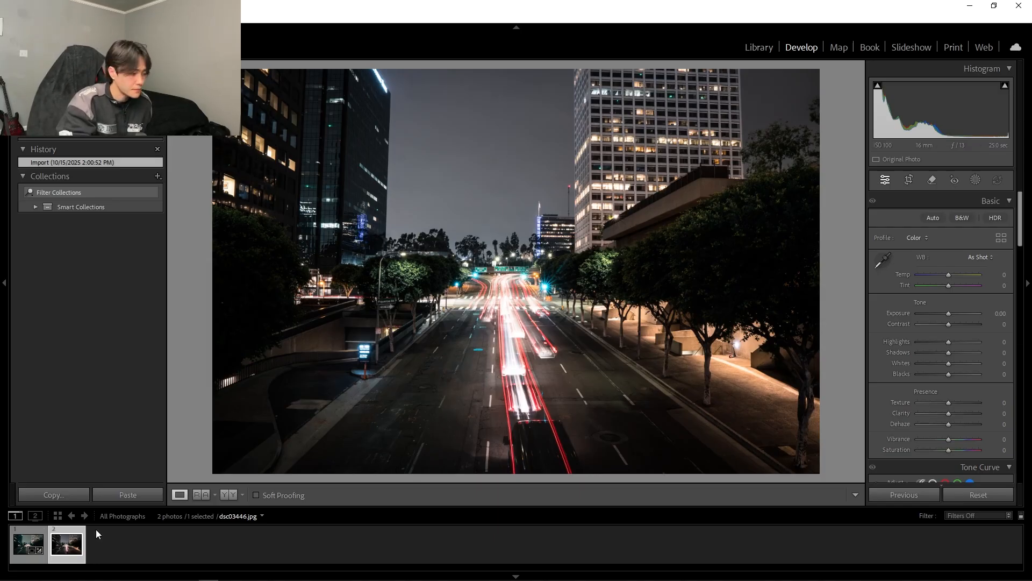
click(15, 539)
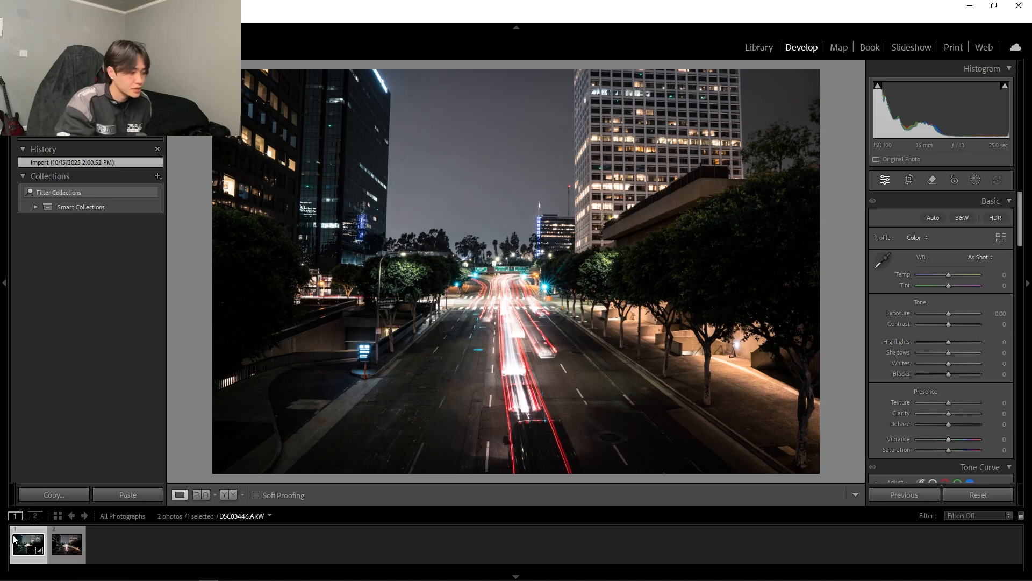